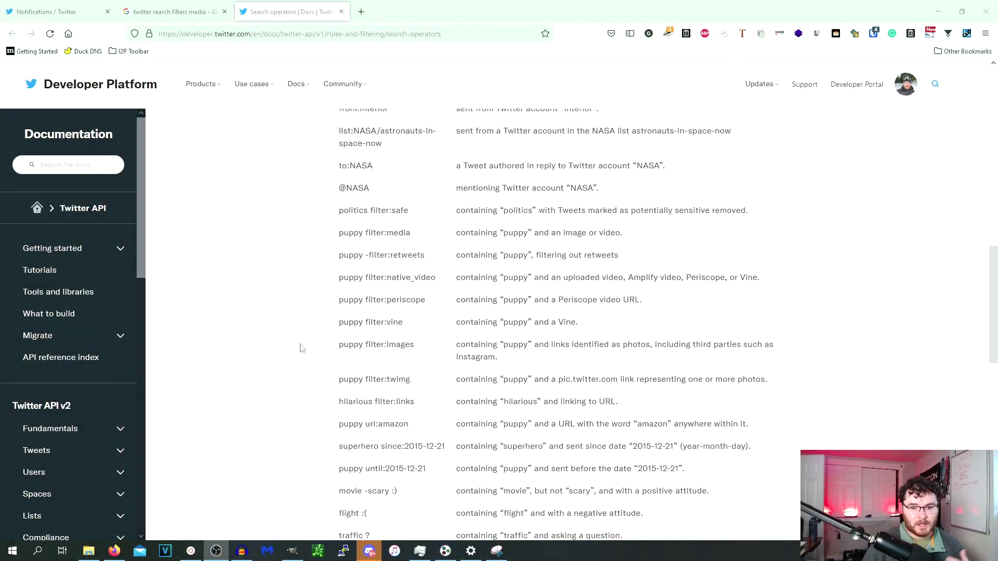
scroll(299, 358, "down", 2)
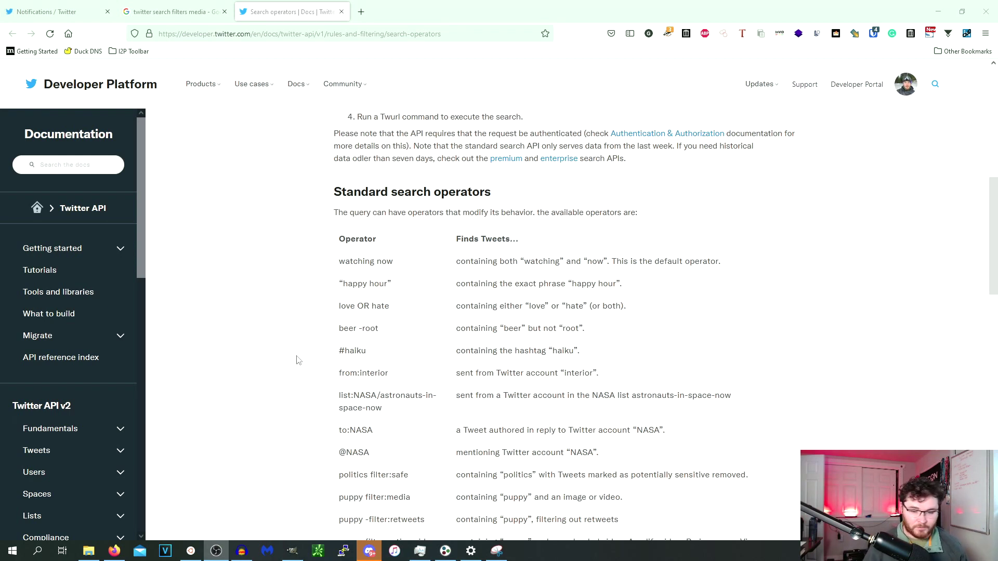
scroll(423, 234, "down", 2)
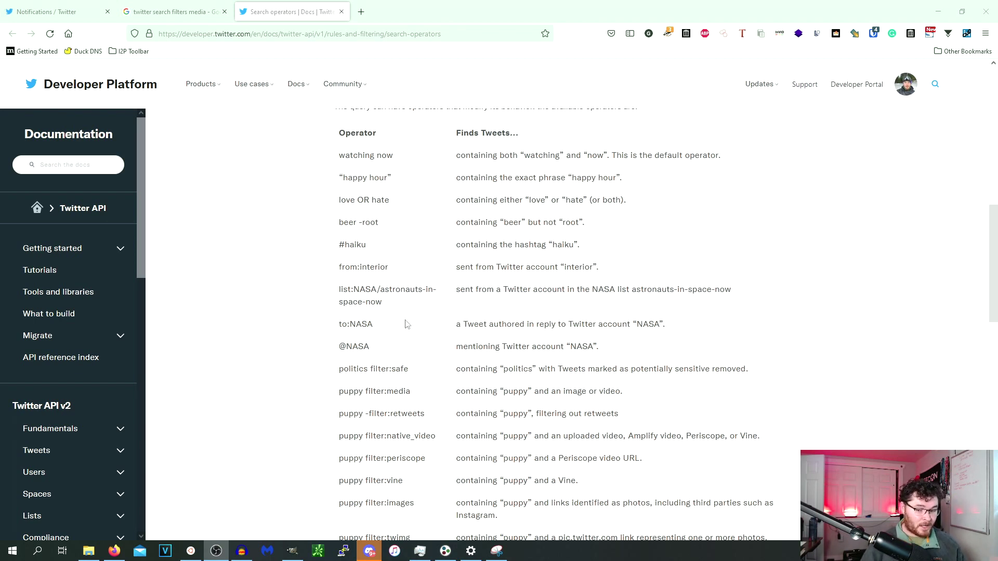
triple_click(434, 436)
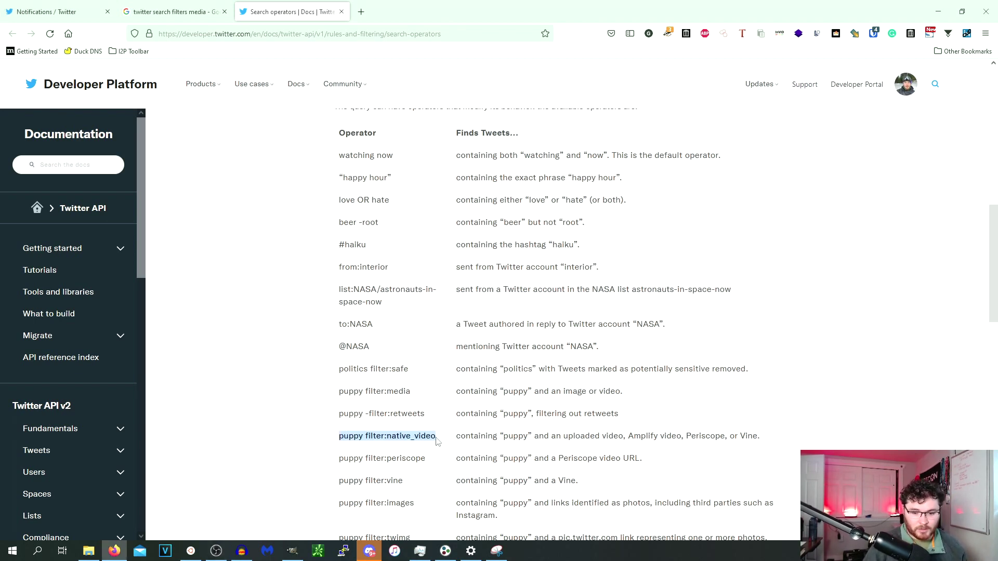
left_click(436, 441)
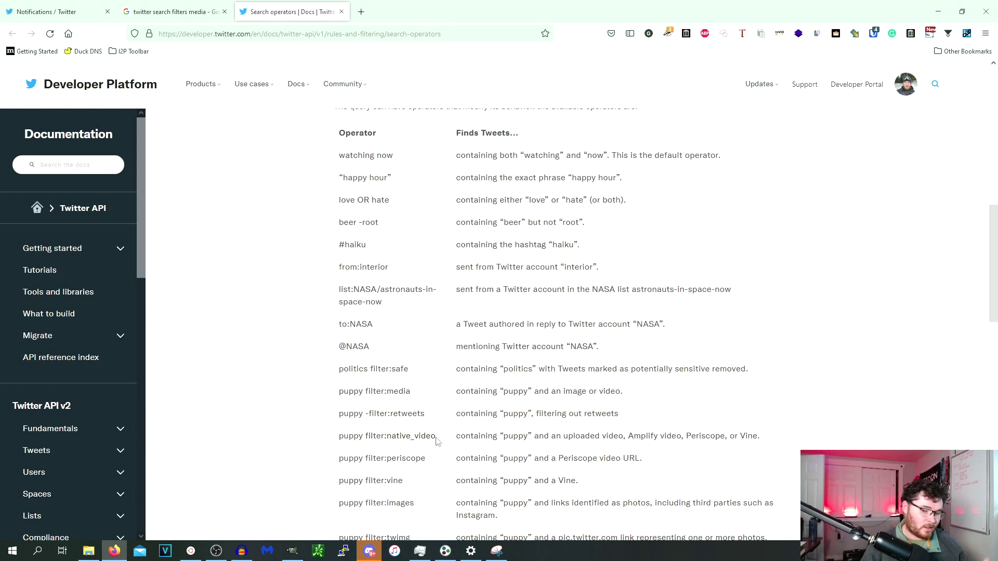
scroll(440, 484, "down", 3)
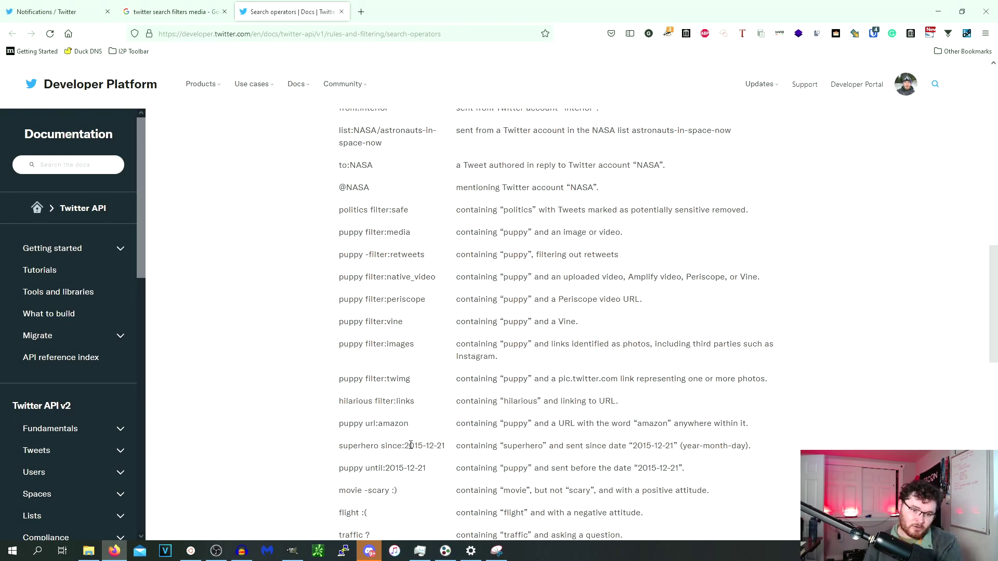
scroll(328, 335, "up", 5)
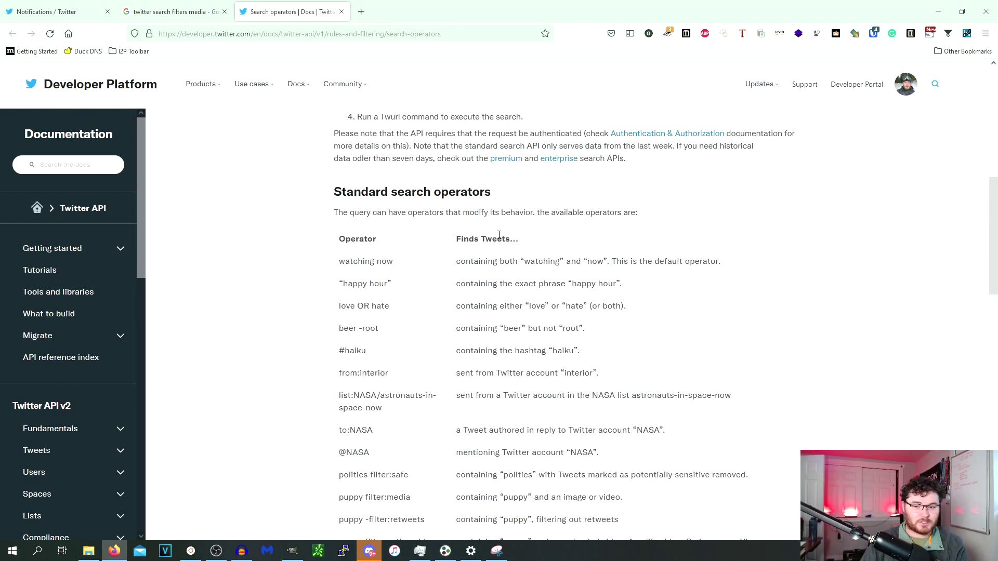
scroll(641, 195, "up", 2)
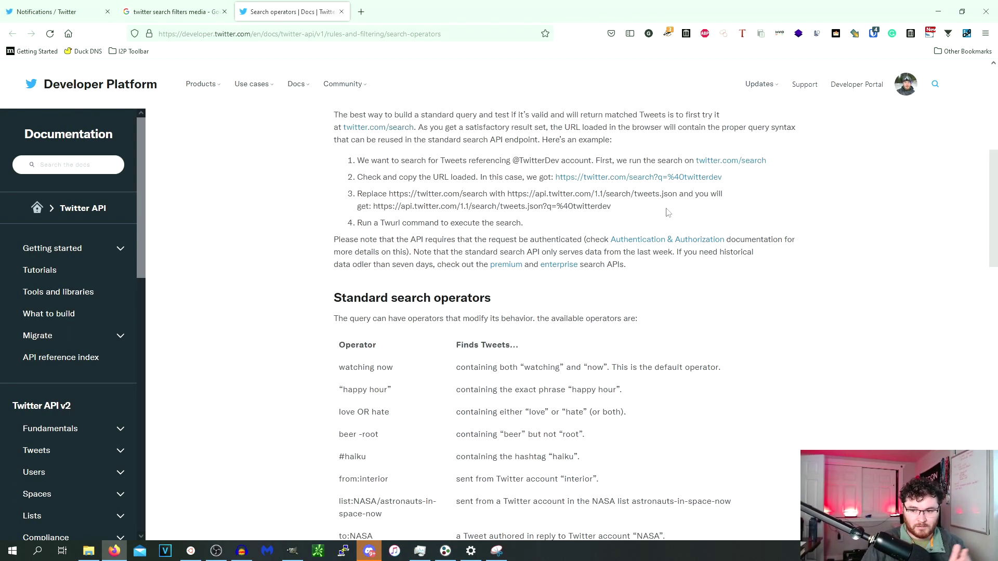
scroll(714, 193, "up", 1)
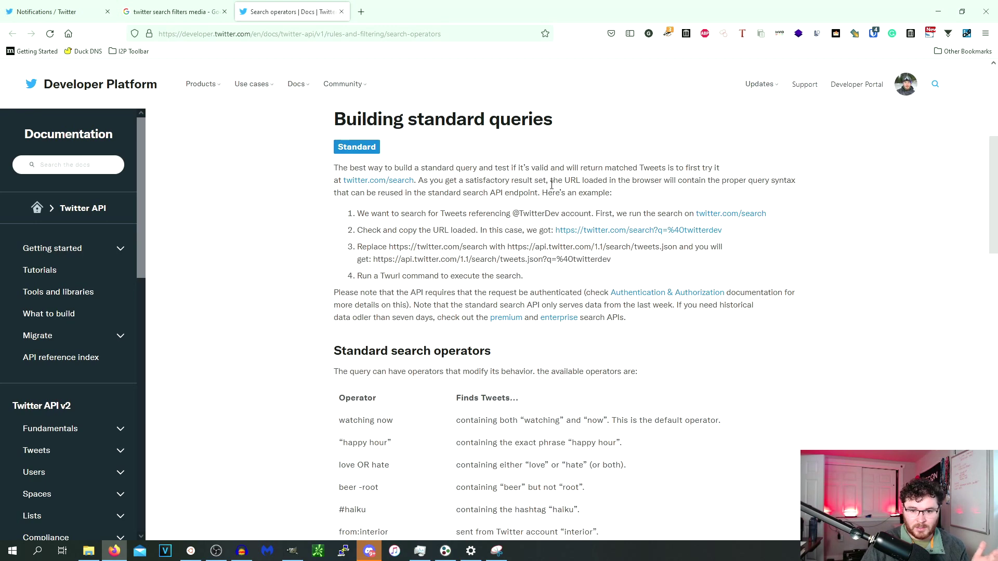
scroll(581, 206, "down", 20)
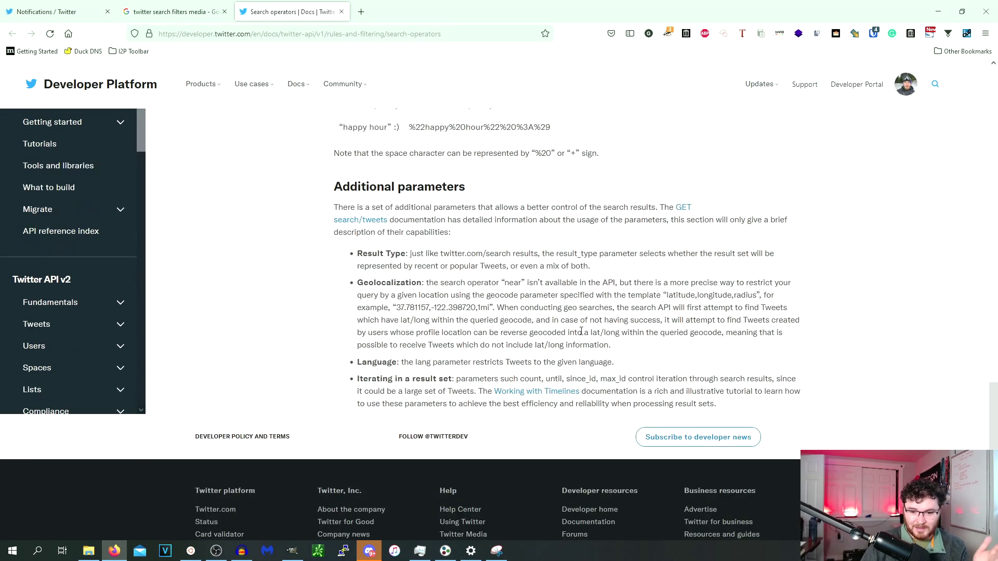
scroll(592, 318, "up", 7)
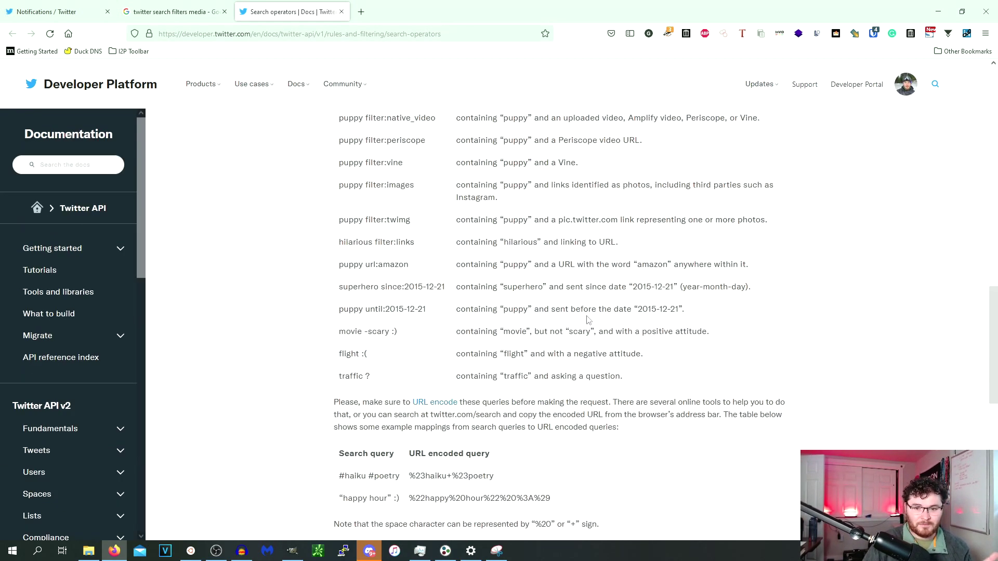
scroll(532, 302, "up", 3)
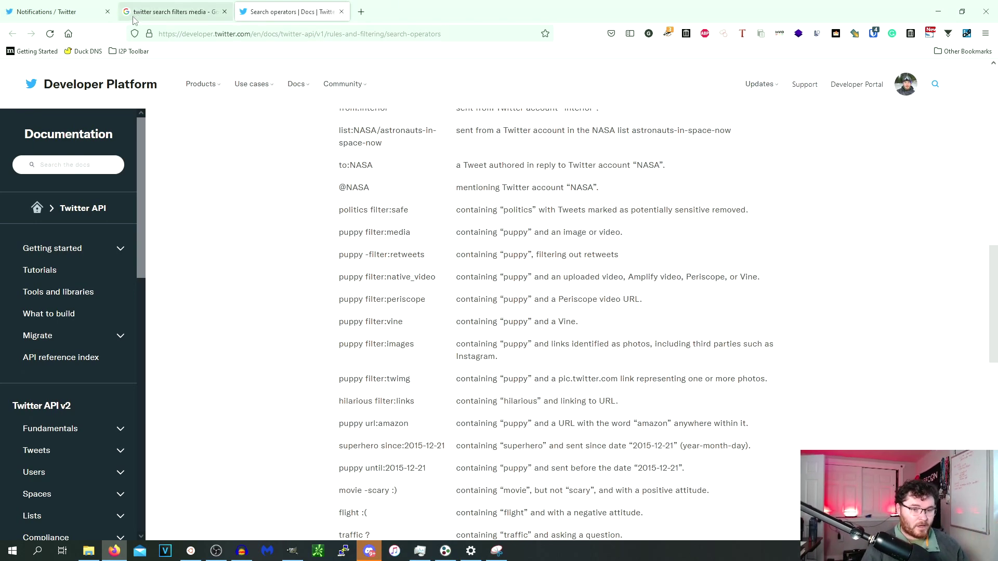
Return to the Twitter home timeline and clear all recent searches
left_click(85, 12)
left_click(215, 107)
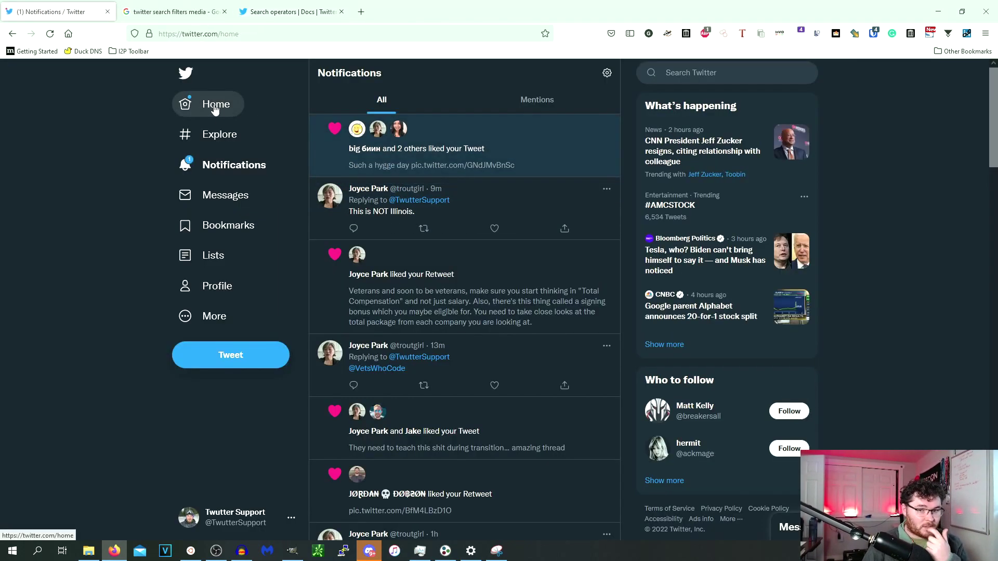
left_click(768, 74)
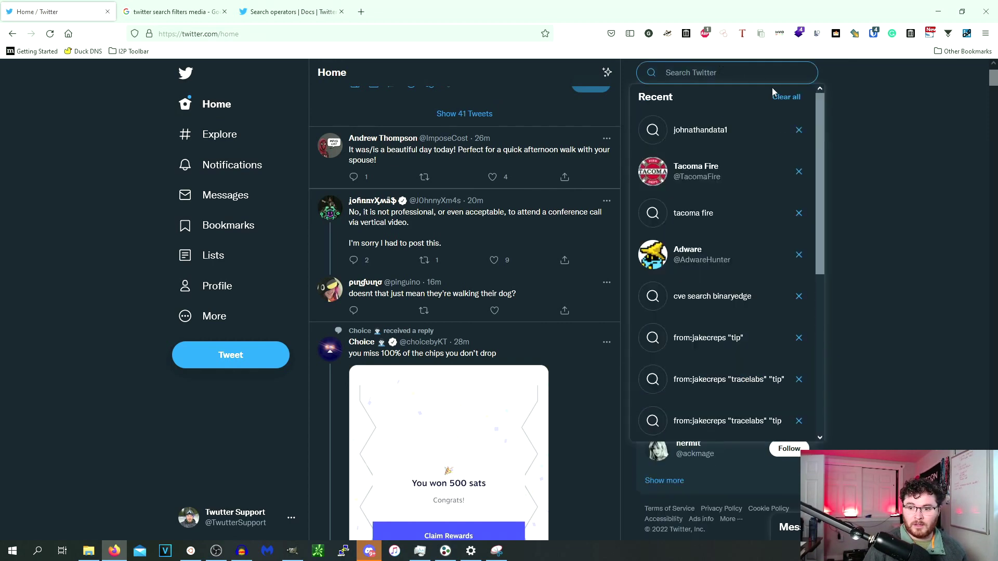
left_click(785, 97)
left_click(519, 325)
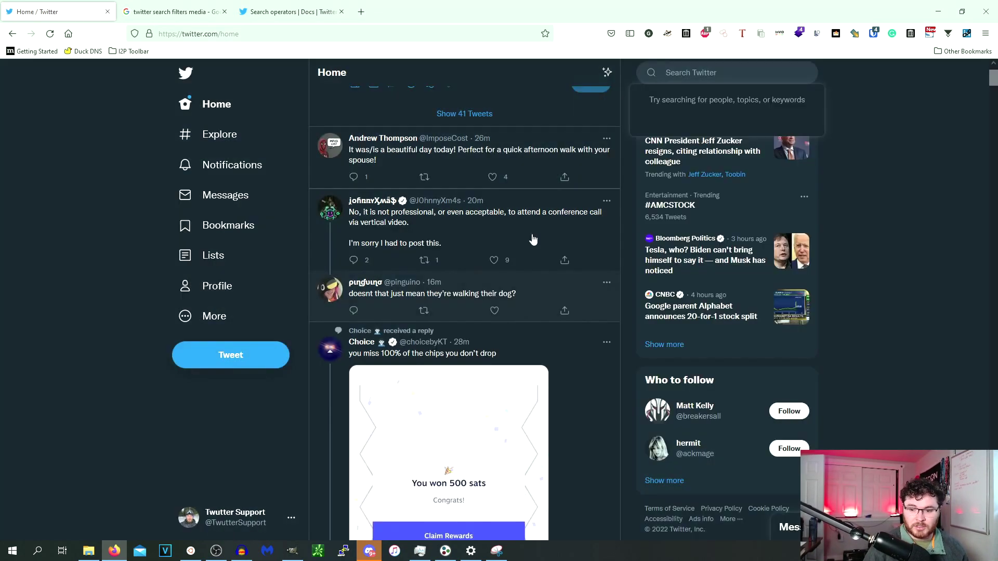
Search Twitter for 'janurary 6th'
left_click(677, 72)
type("janurary")
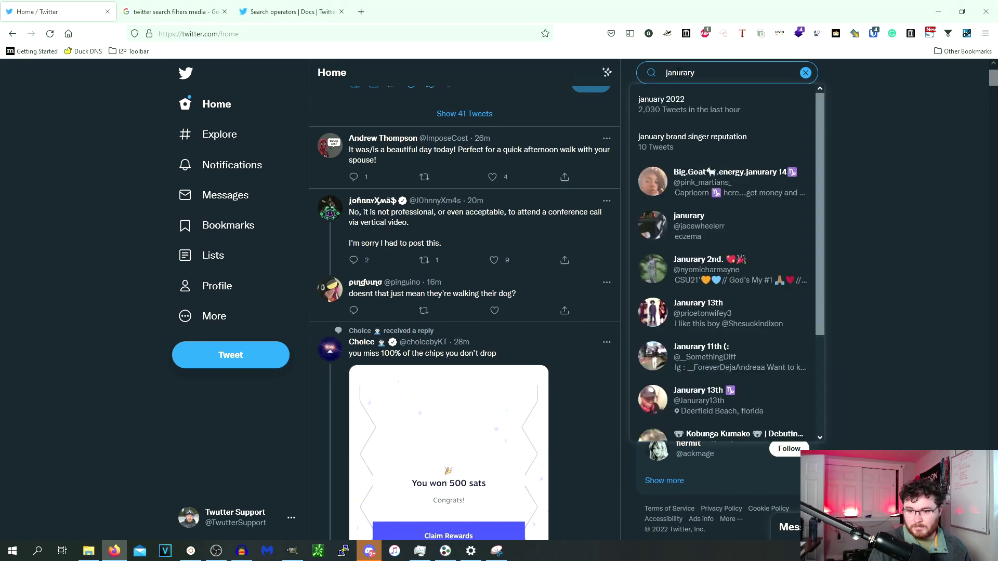
type(" 6th")
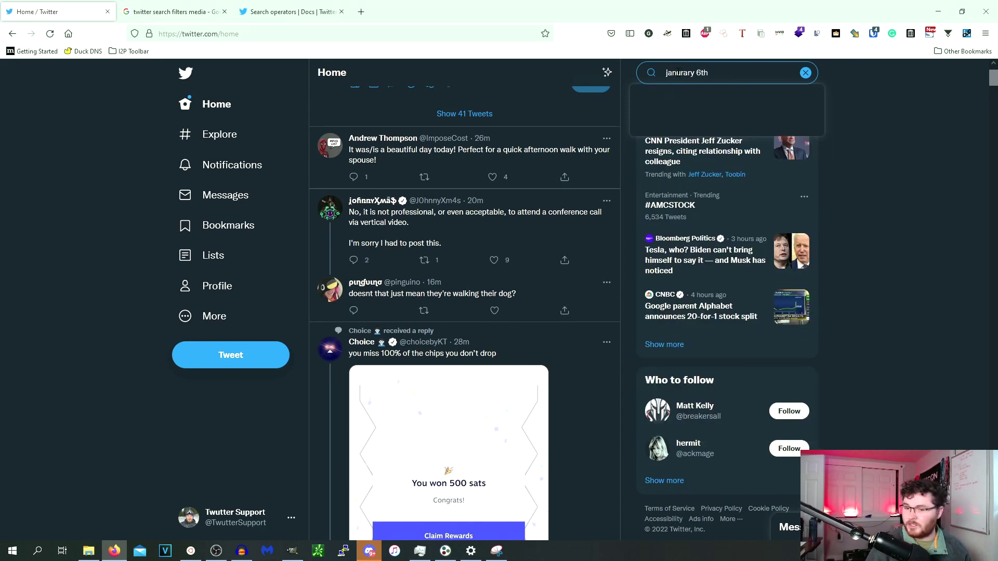
key("Return")
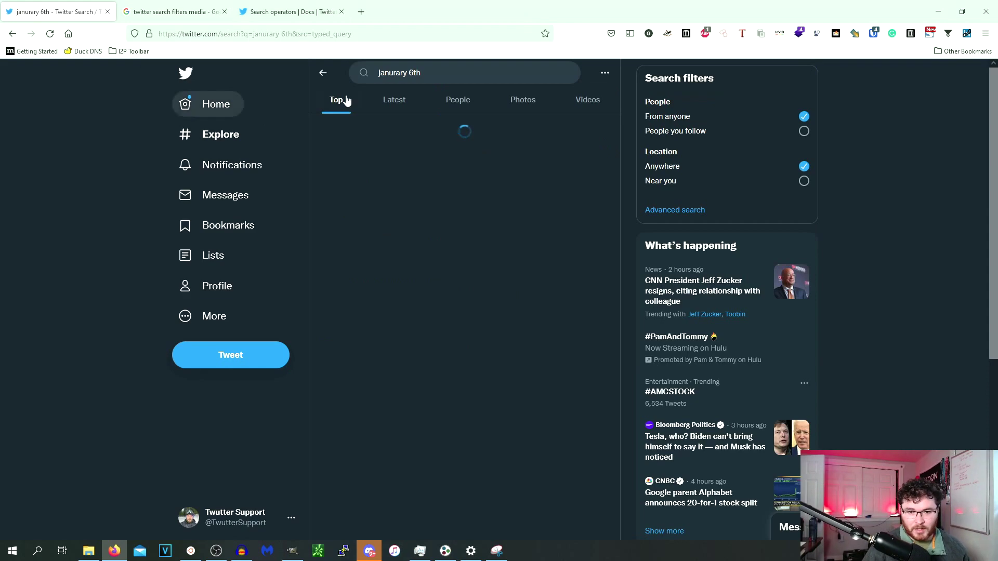
Google 'janurary' in a new tab, accept the corrected spelling 'january', and copy it
double_click(389, 73)
key("ctrl+c")
key("ctrl+t")
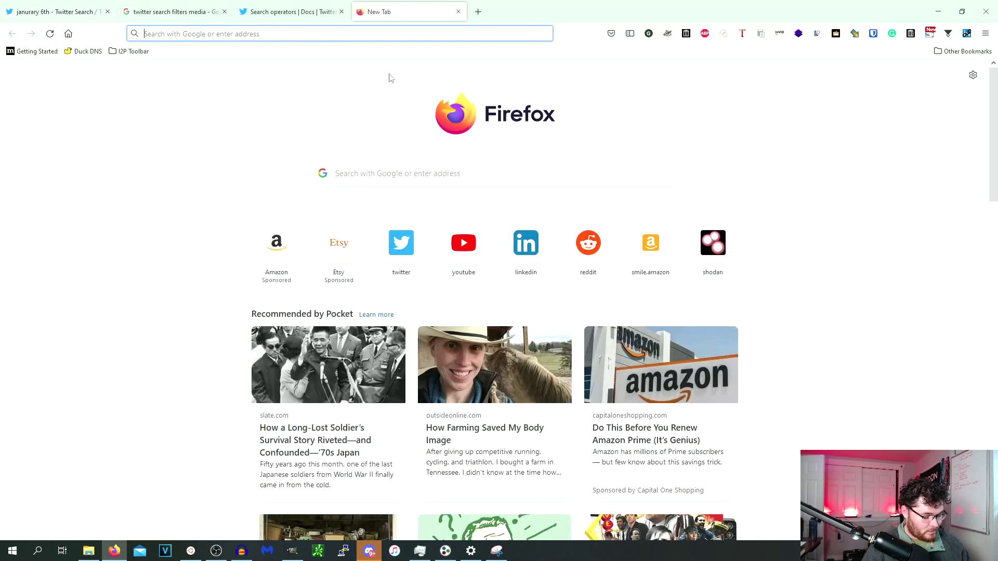
key("ctrl+v")
key("Return")
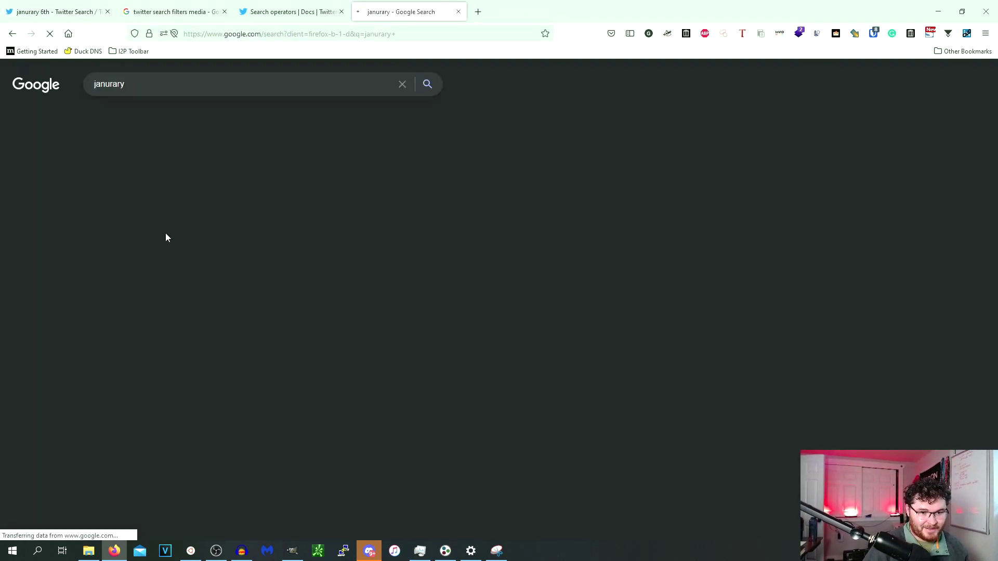
left_click(188, 165)
left_click(147, 90)
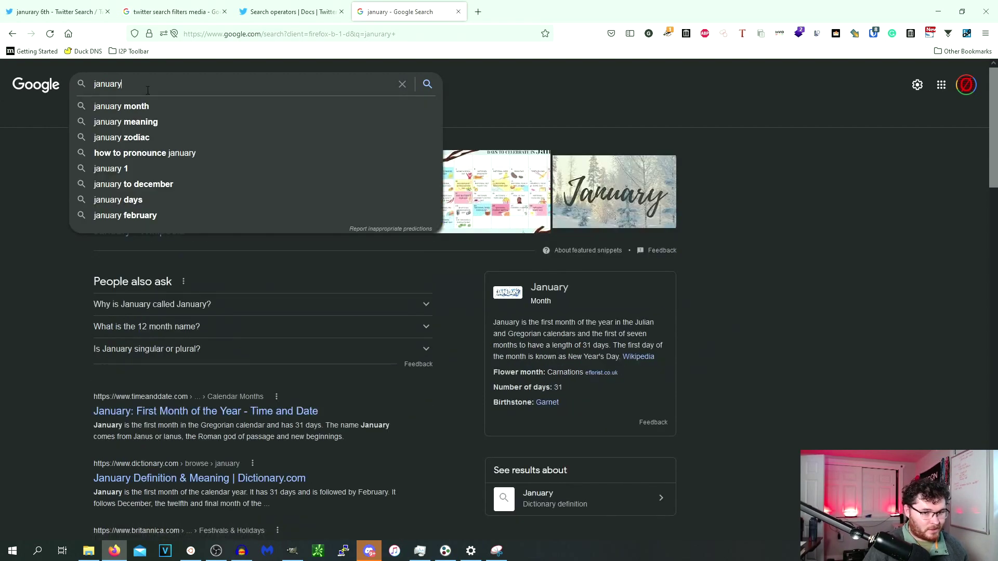
key("ctrl+a")
left_click(280, 12)
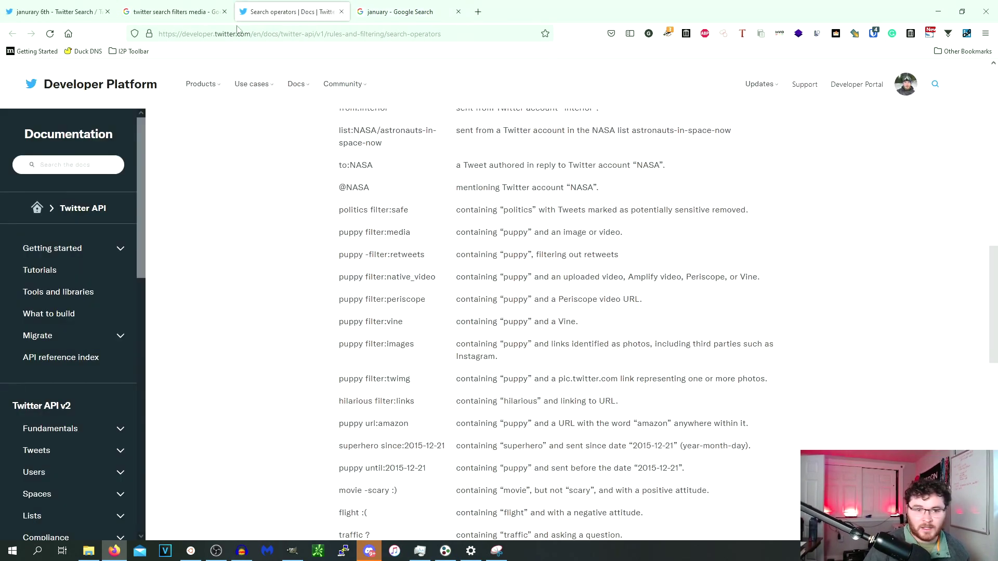
Paste 'january' over the misspelled word and rerun the 'january 6th' search
left_click(18, 11)
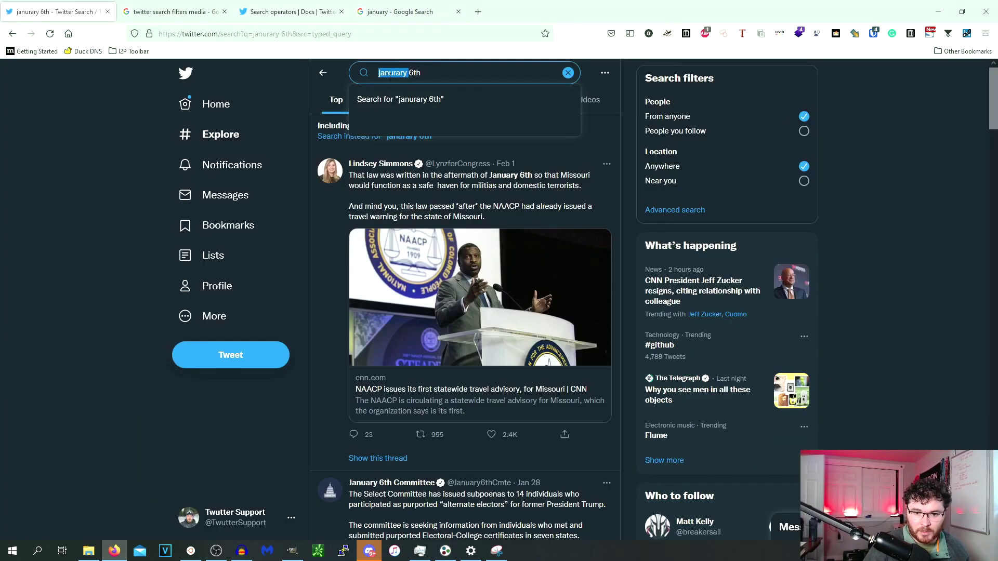
key("ctrl+v")
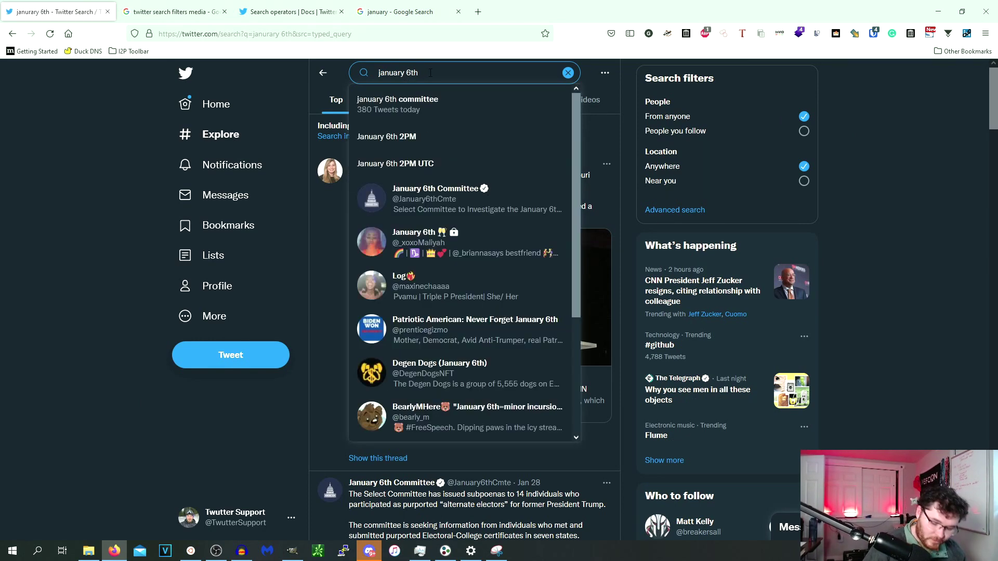
key("Return")
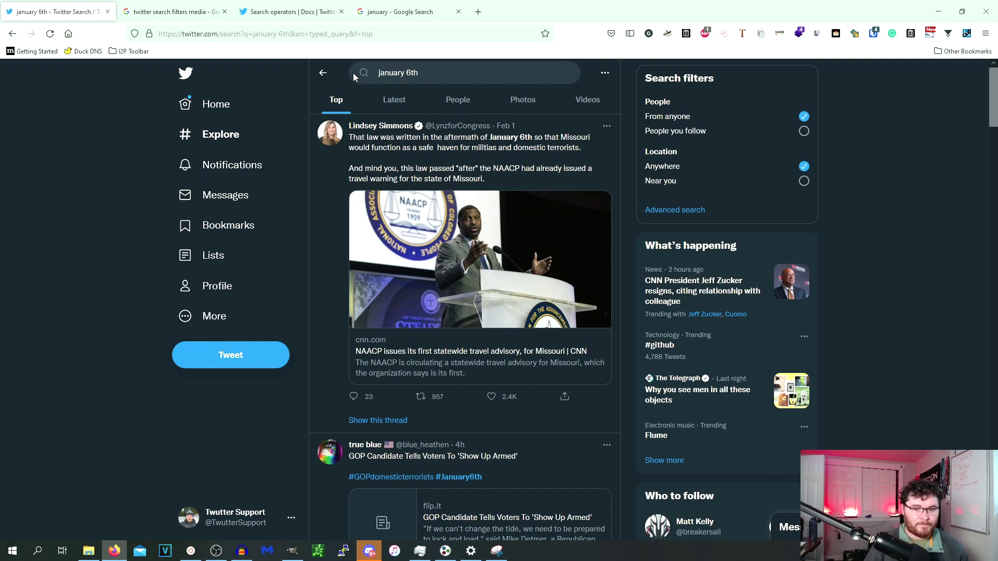
left_click(382, 73)
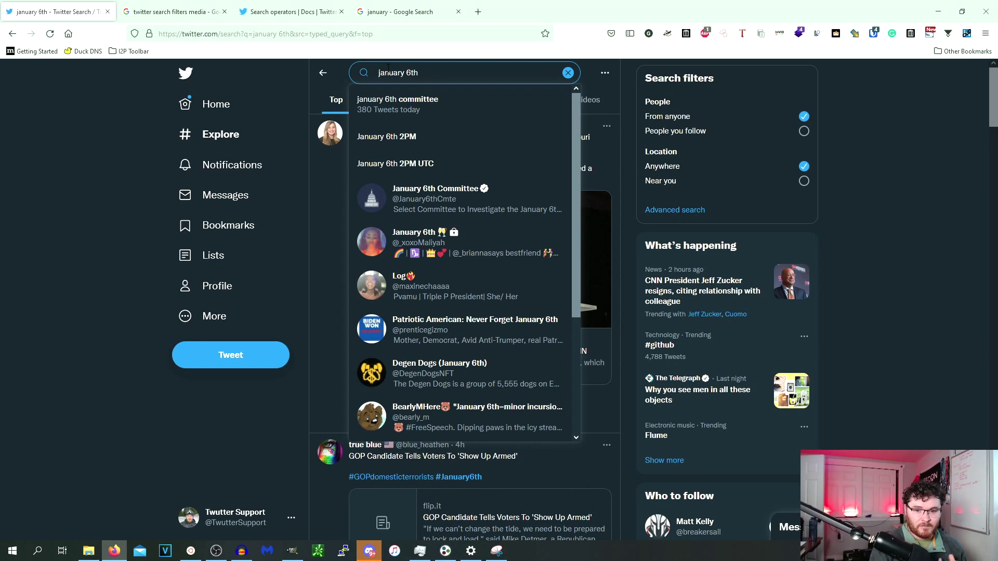
Search the exact phrase "january 6th", then negate it as -"january 6th"
type("\"")
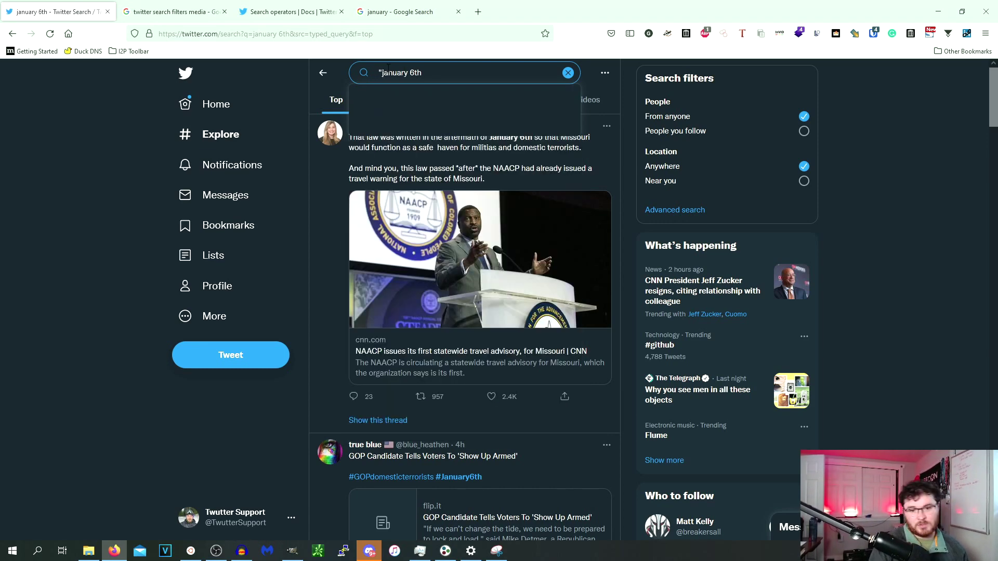
type("\"")
key("Return")
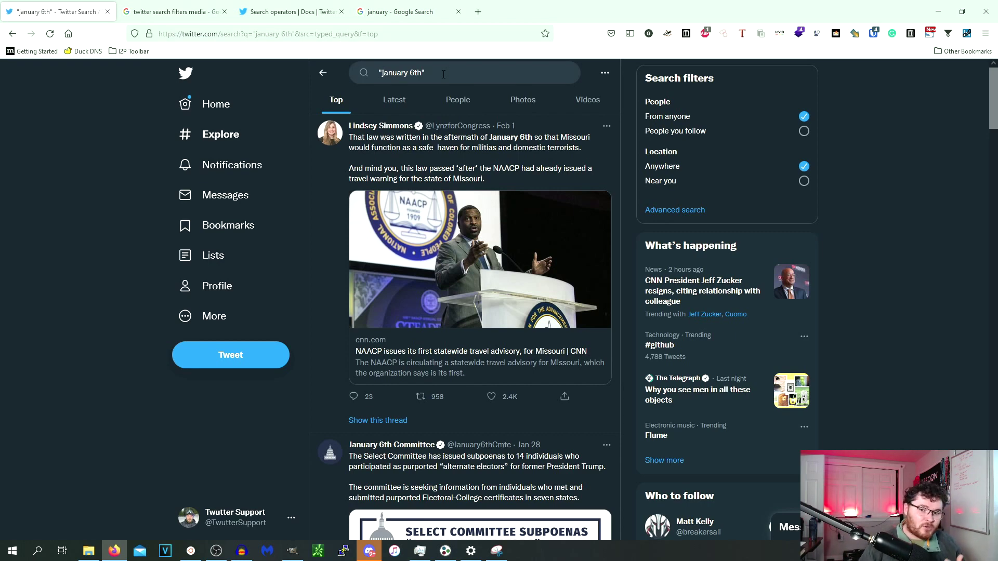
left_click(381, 74)
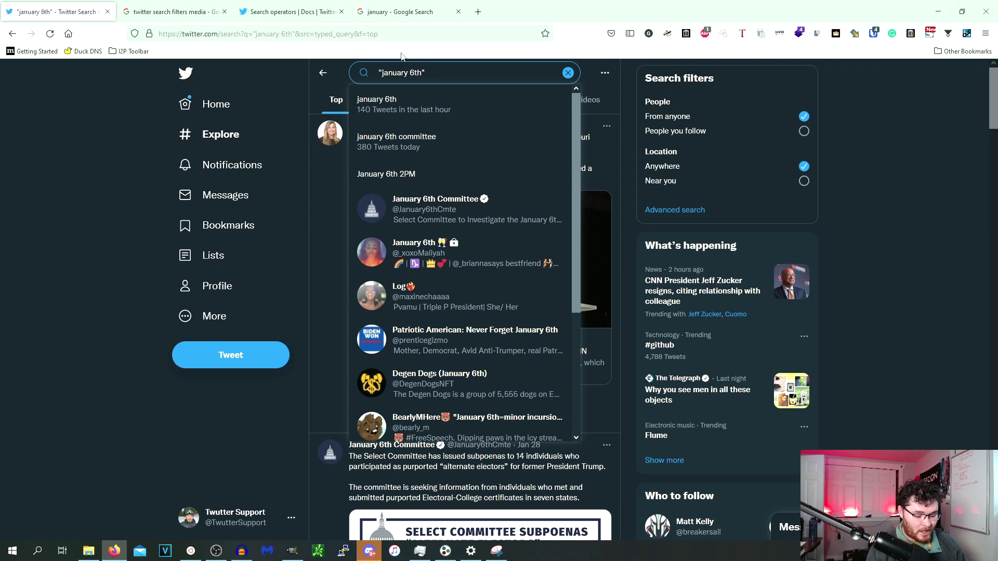
type("-")
key("Return")
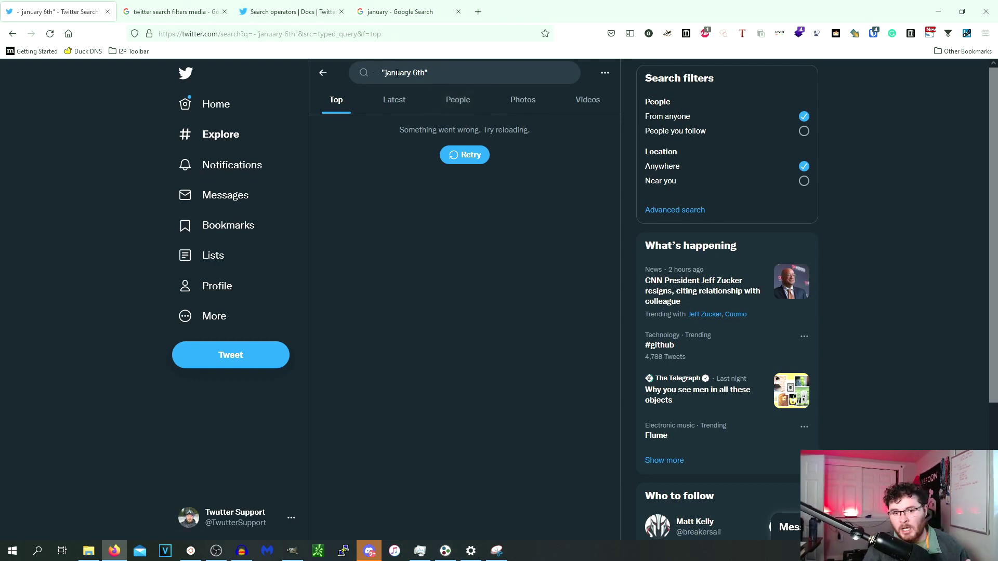
Search "proud boys" -"january 6th" to drop tweets mentioning the date
left_click(379, 73)
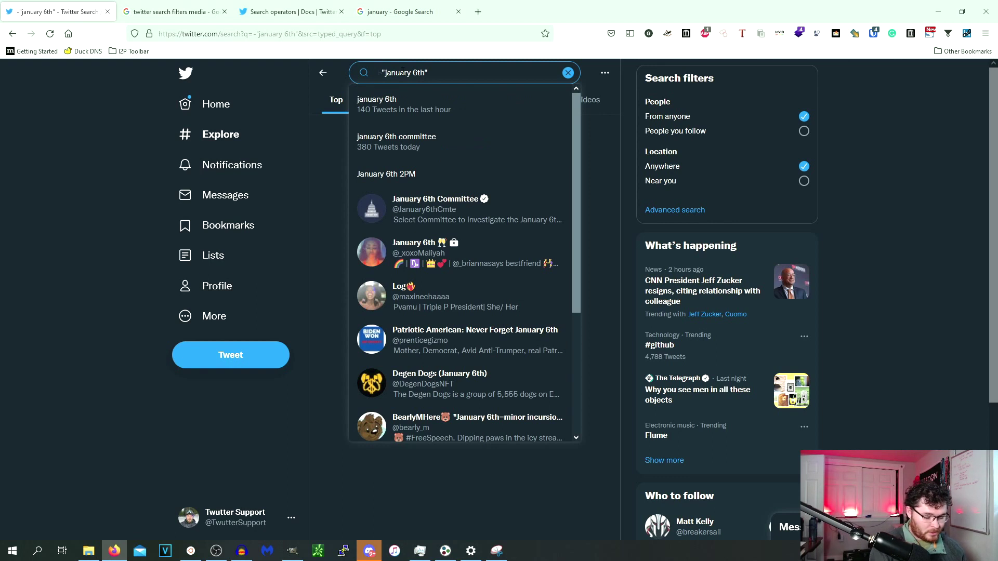
type("\"p")
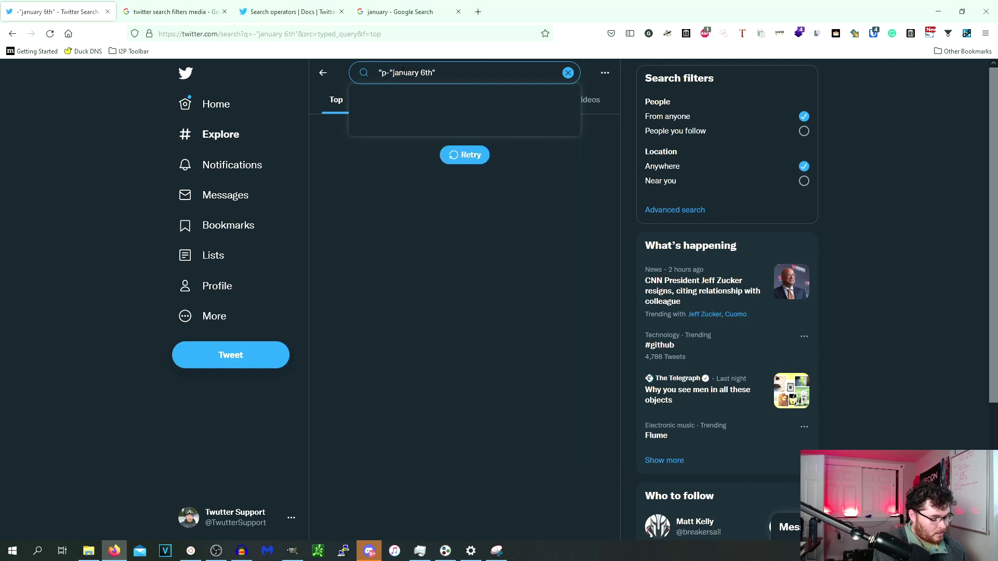
type("roud boys")
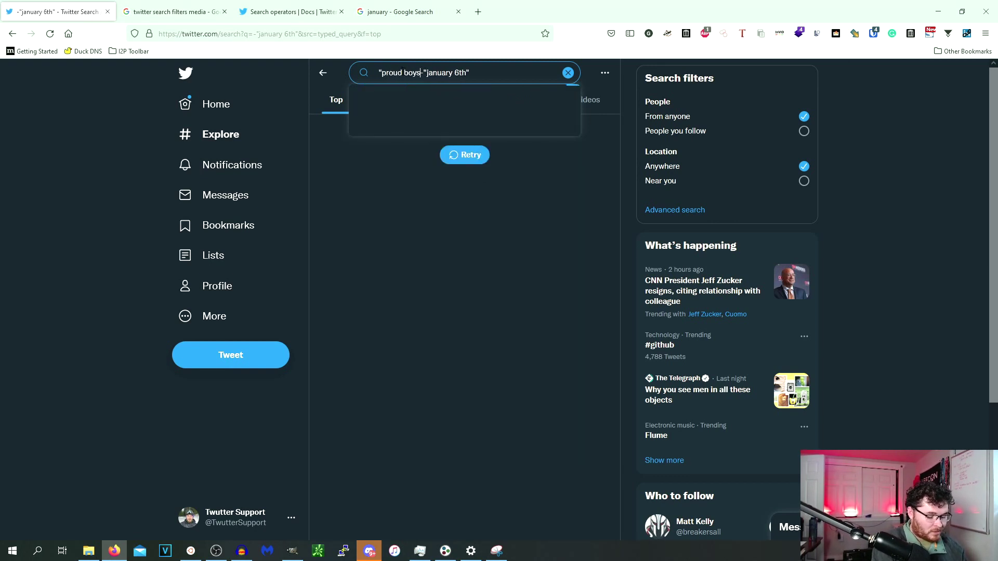
type("\"")
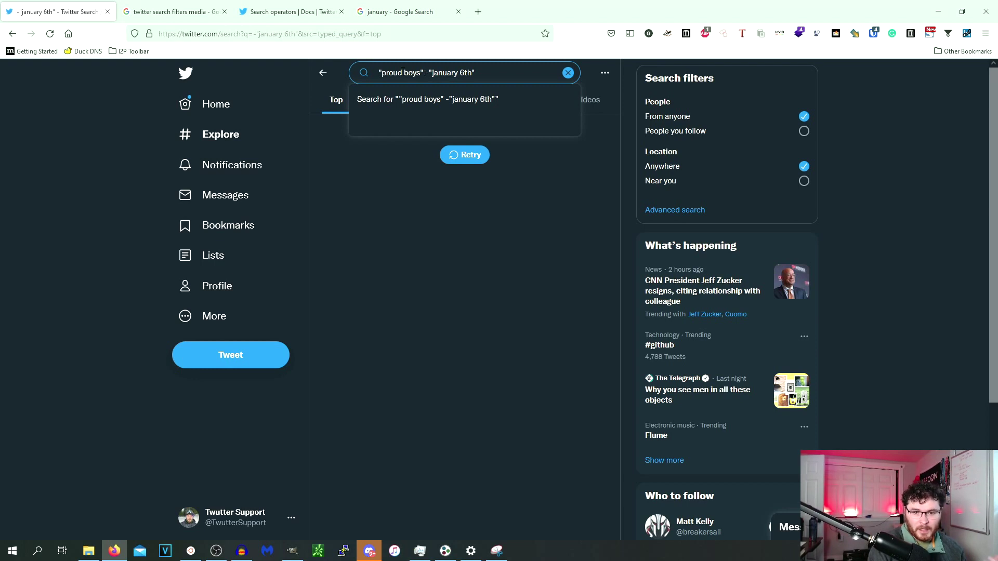
key("Return")
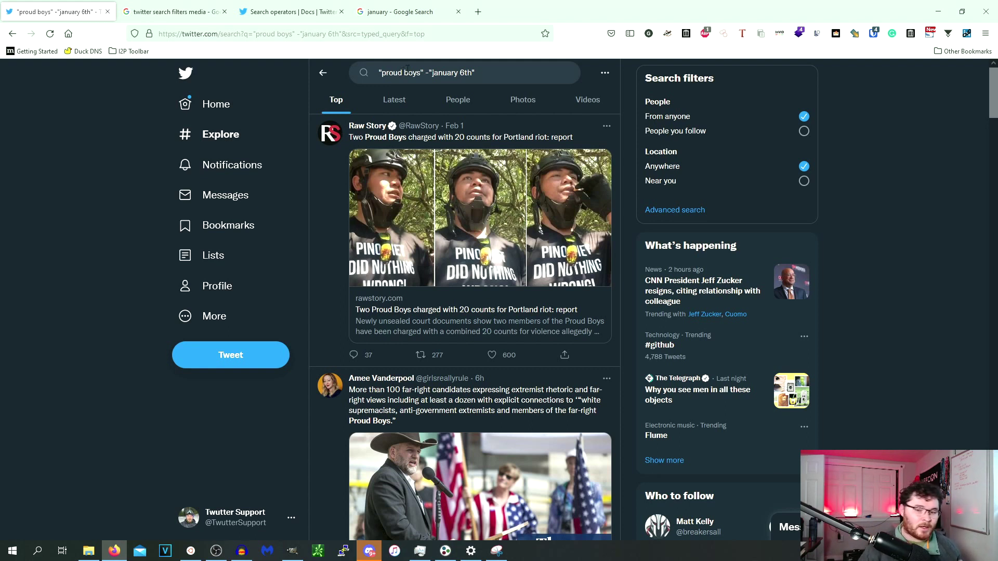
Search -"proud boys" "january 6th" to exclude proud boys instead
left_click(438, 75)
key("BackSpace")
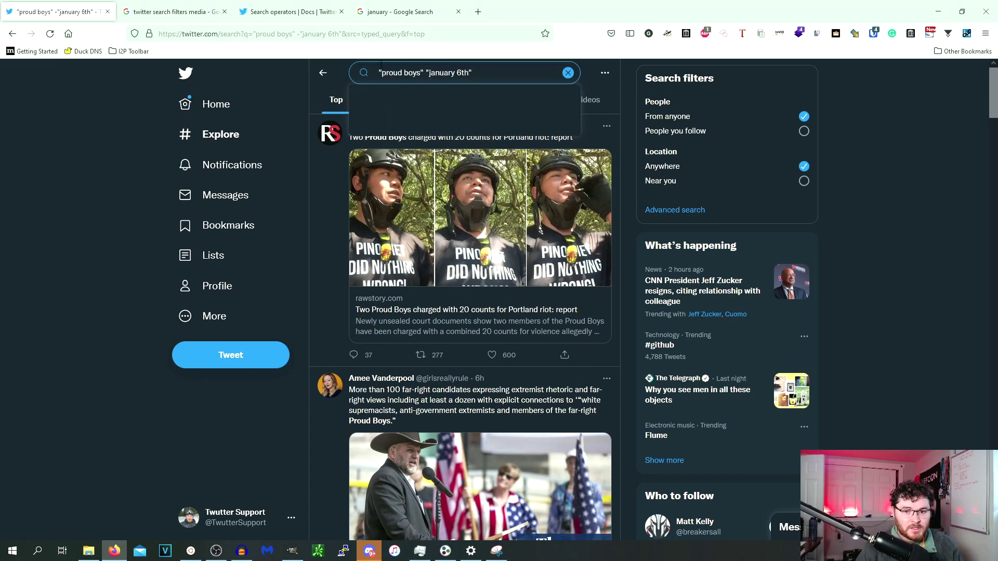
key("Home")
type("-")
key("Return")
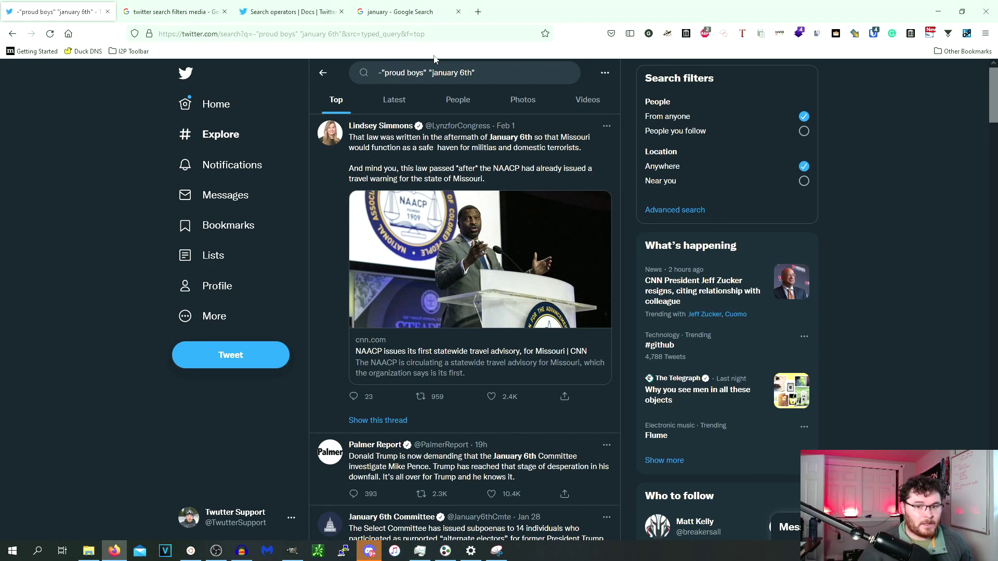
Remove the leading minus to search "proud boys" "january 6th" together
left_click(385, 72)
key("Home")
key("Delete")
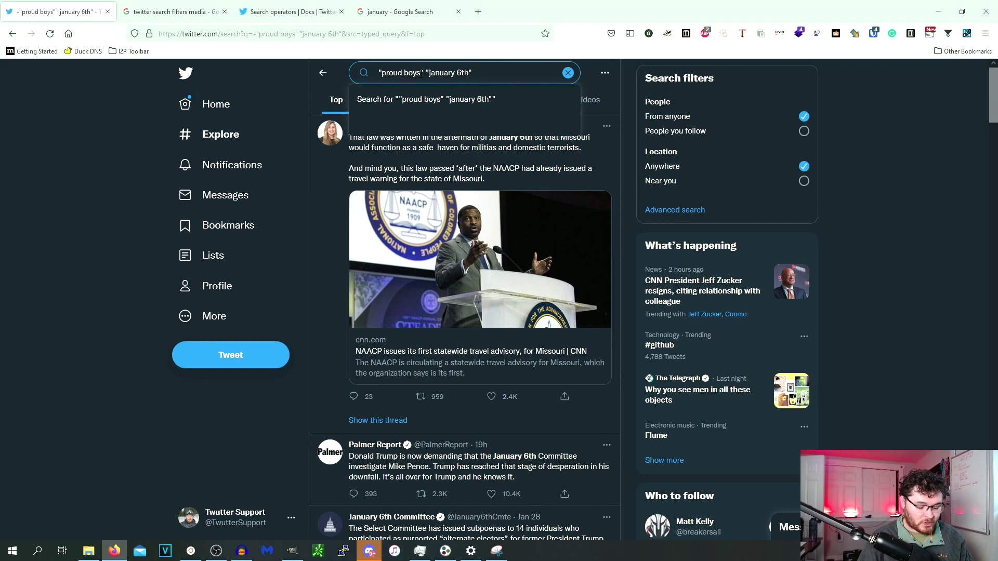
key("Return")
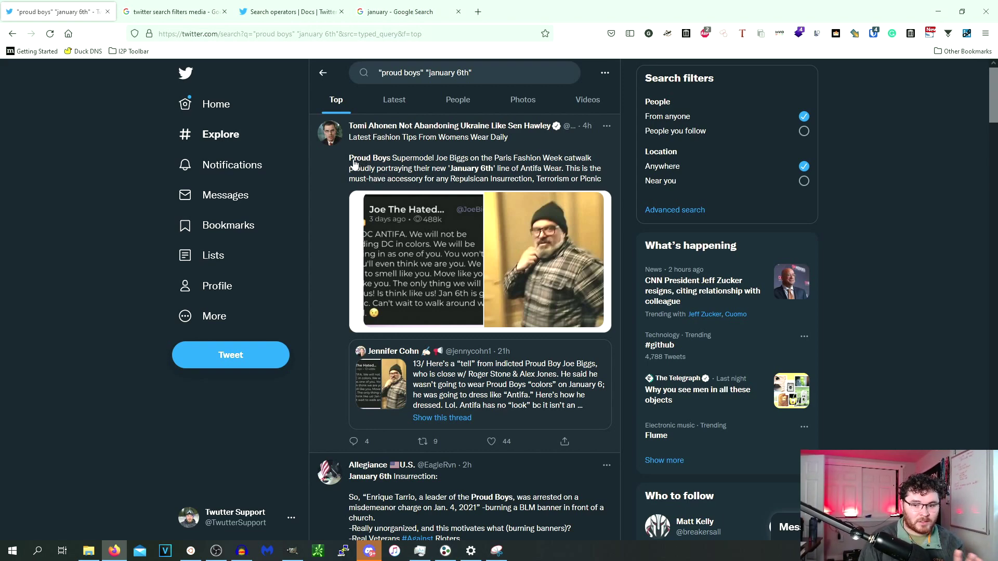
scroll(548, 280, "down", 2)
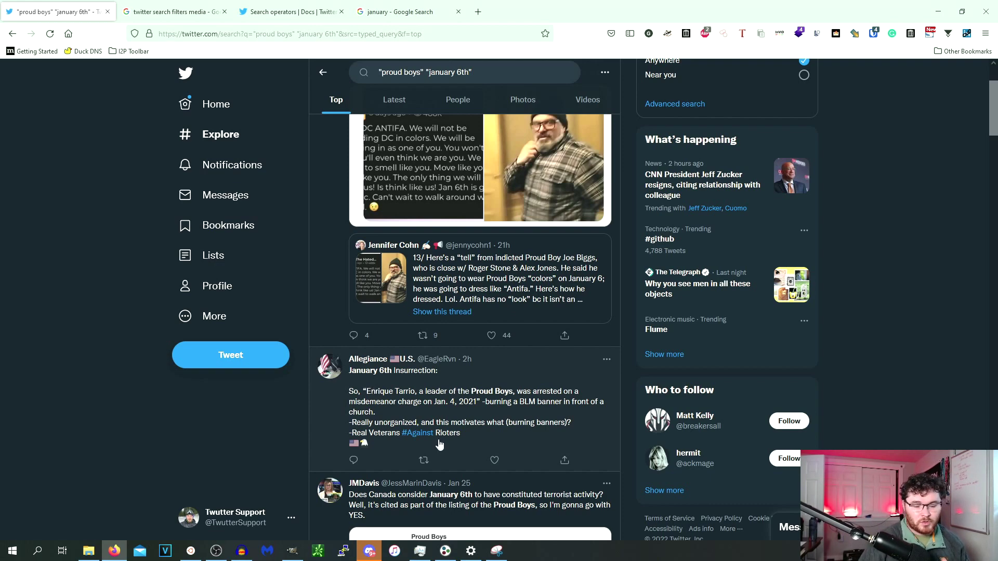
scroll(480, 380, "up", 2)
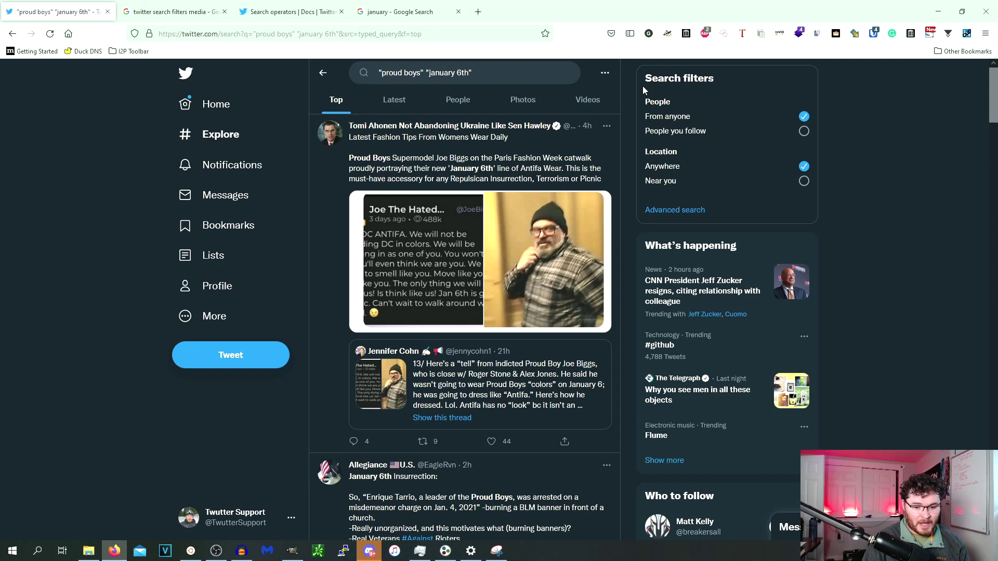
Open Advanced search from the search's more-options menu and scroll to the Accounts section
left_click(605, 75)
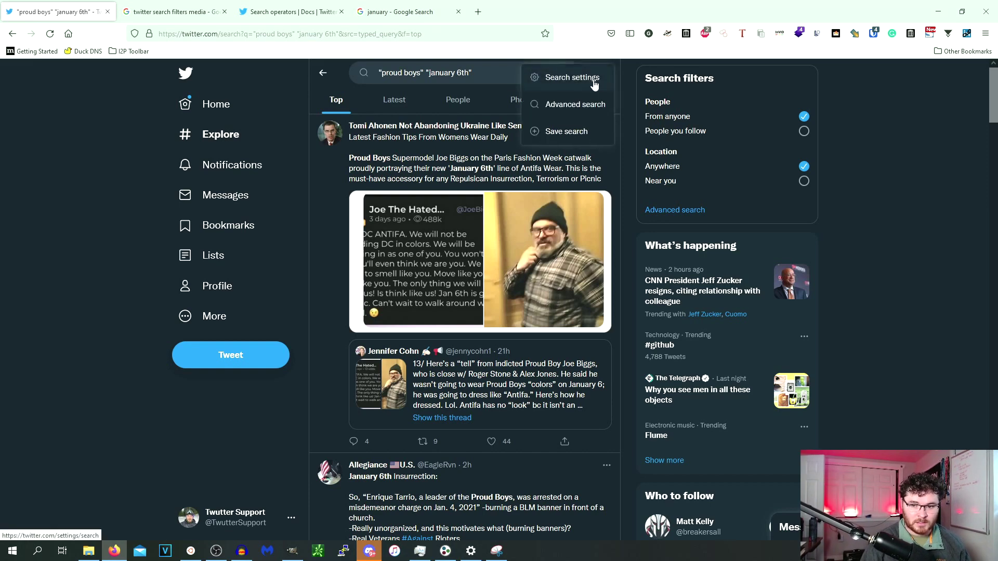
left_click(575, 106)
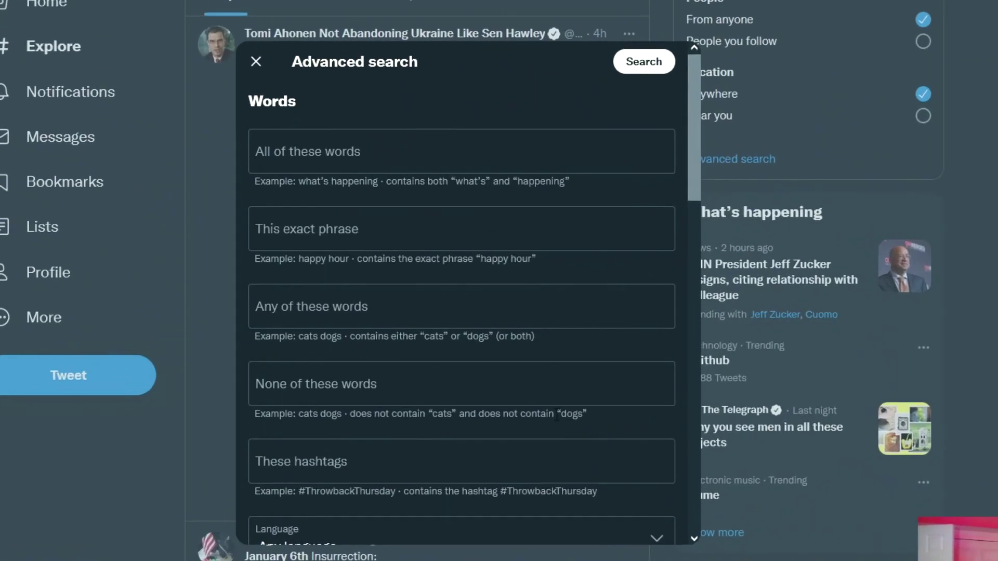
scroll(494, 413, "down", 4)
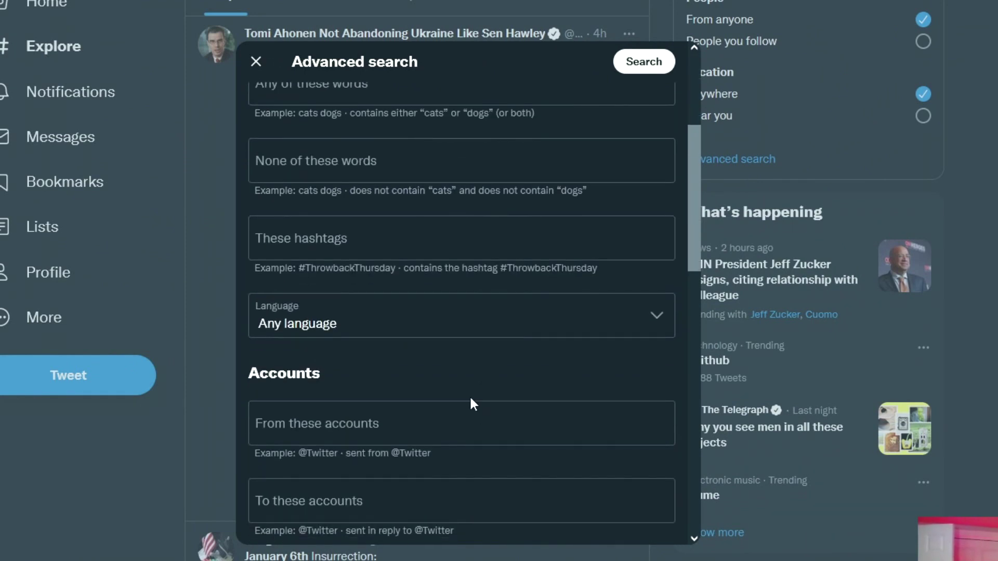
scroll(466, 404, "down", 1)
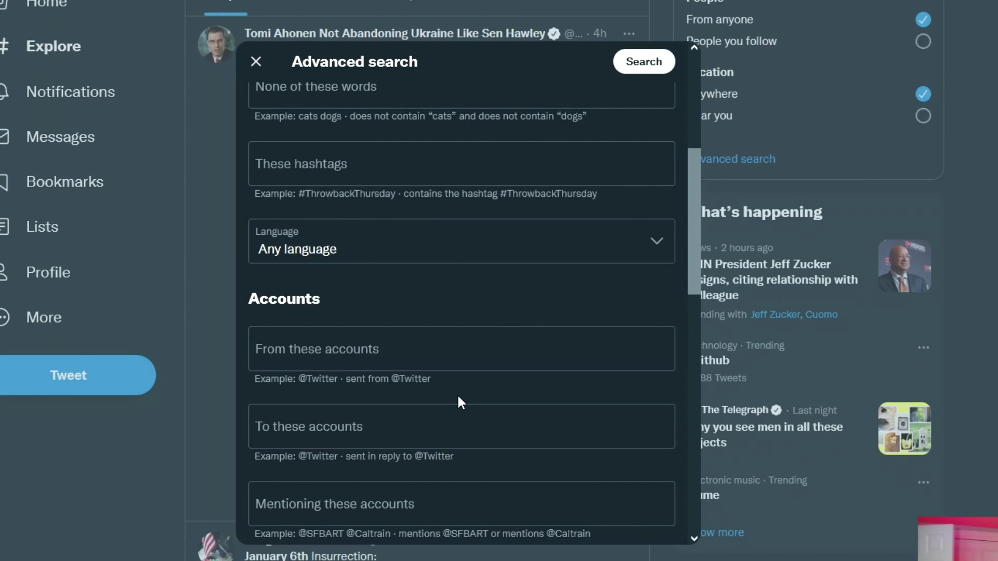
Enter cnn under From these accounts and "nCOV" under All of these words
left_click(379, 346)
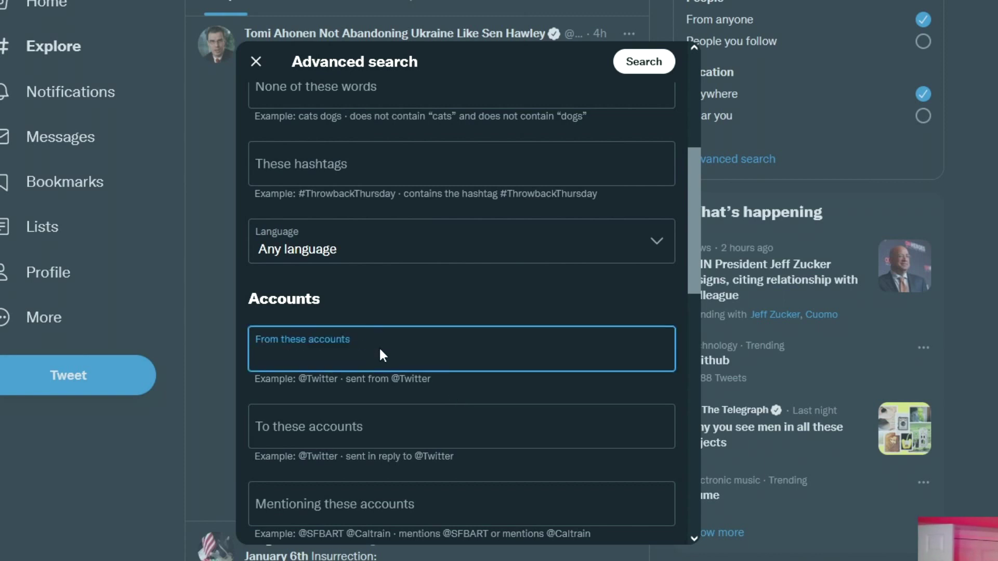
type("cnn")
scroll(438, 188, "up", 5)
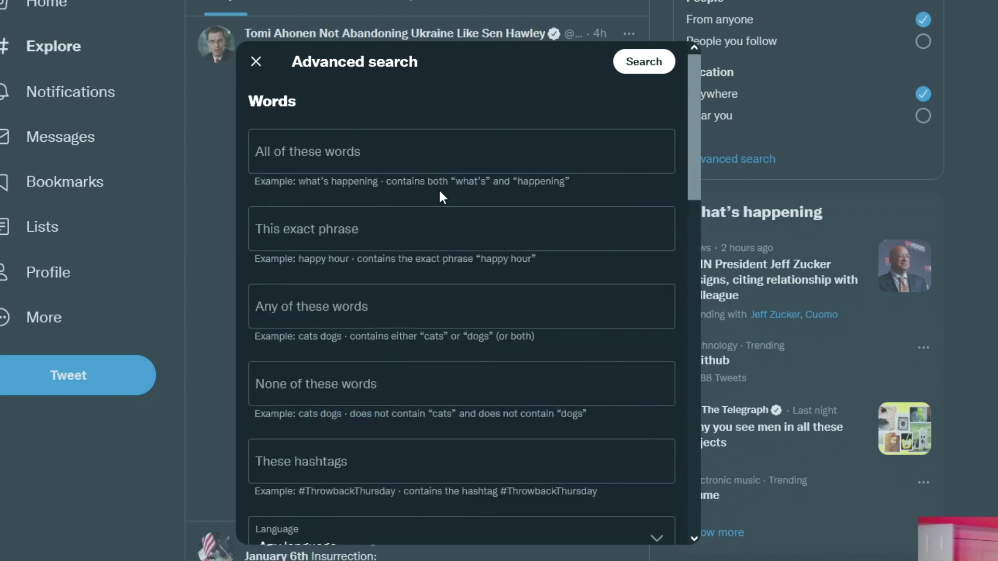
left_click(387, 162)
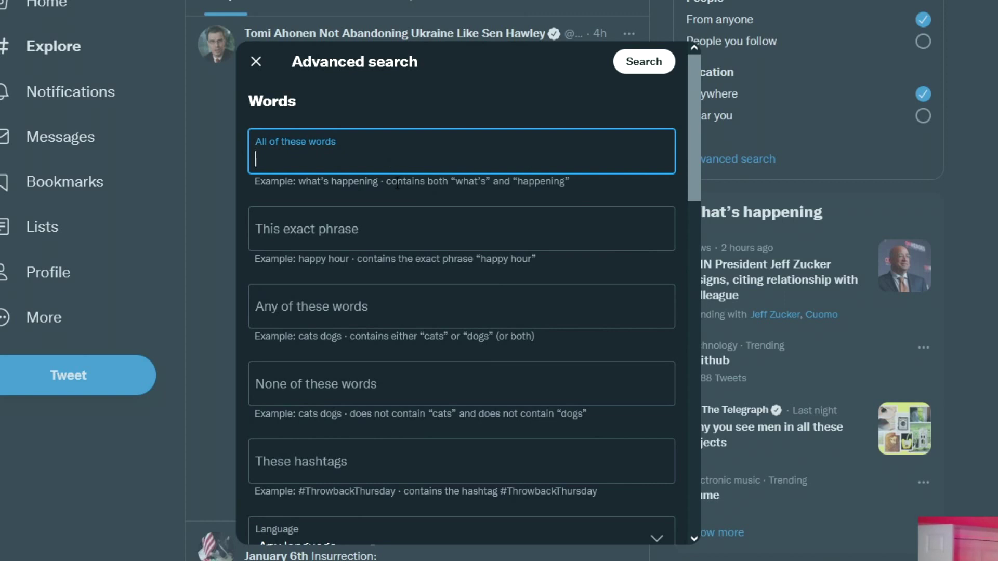
type("\"nCOV\"")
Set the start date to January 1, 2020
scroll(460, 397, "down", 5)
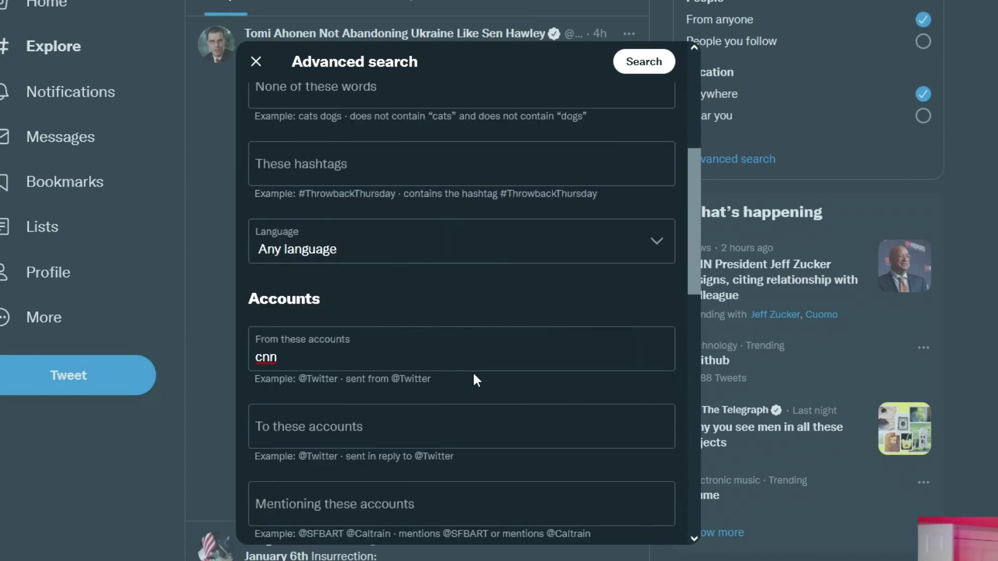
scroll(473, 376, "down", 10)
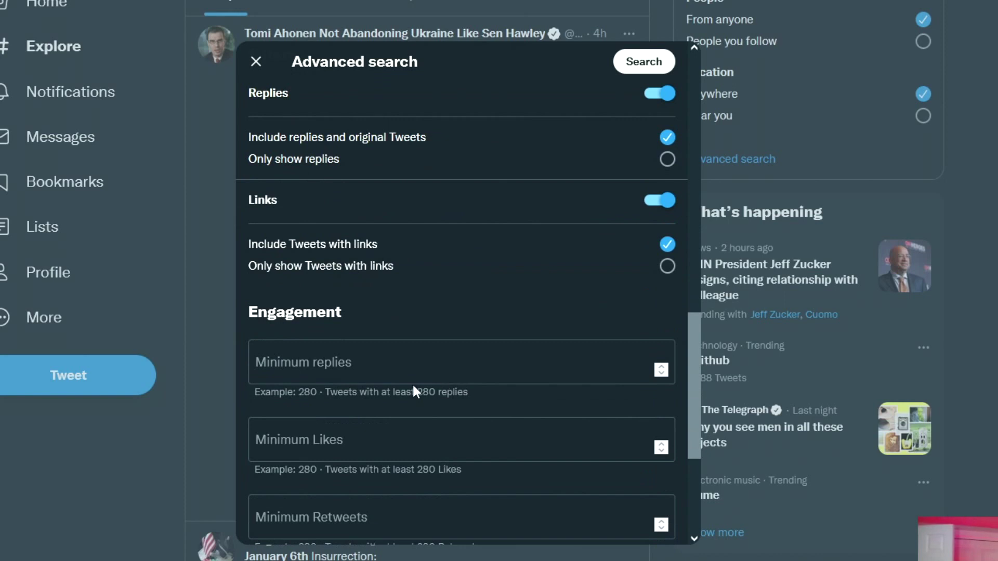
scroll(382, 384, "down", 2)
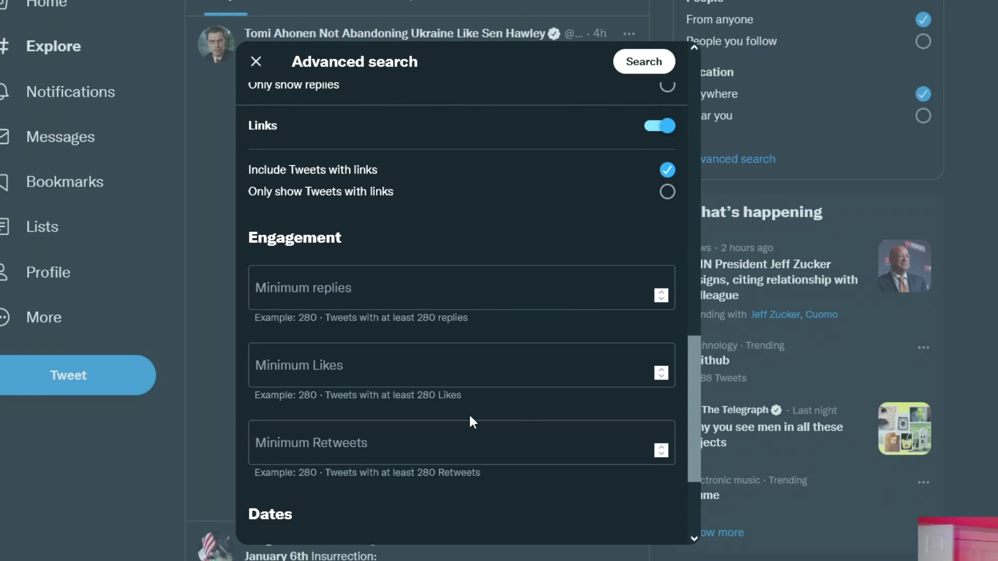
scroll(469, 419, "down", 3)
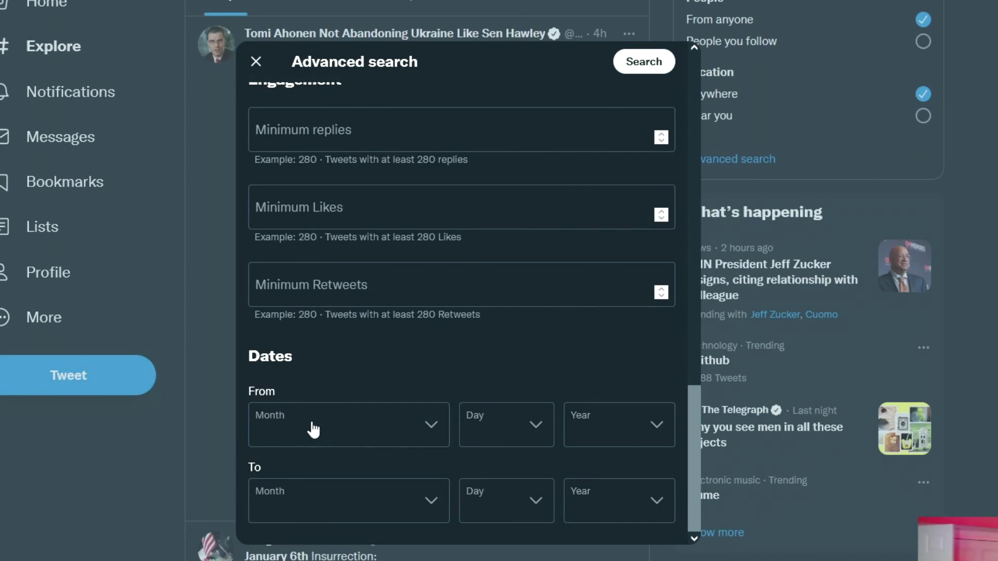
left_click(294, 425)
left_click(295, 109)
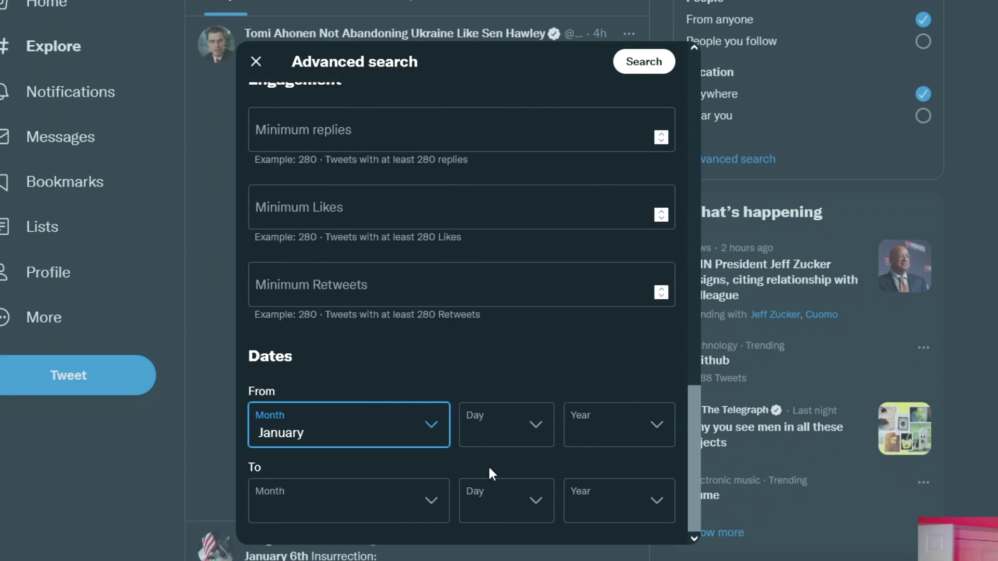
left_click(512, 441)
left_click(470, 5)
left_click(613, 421)
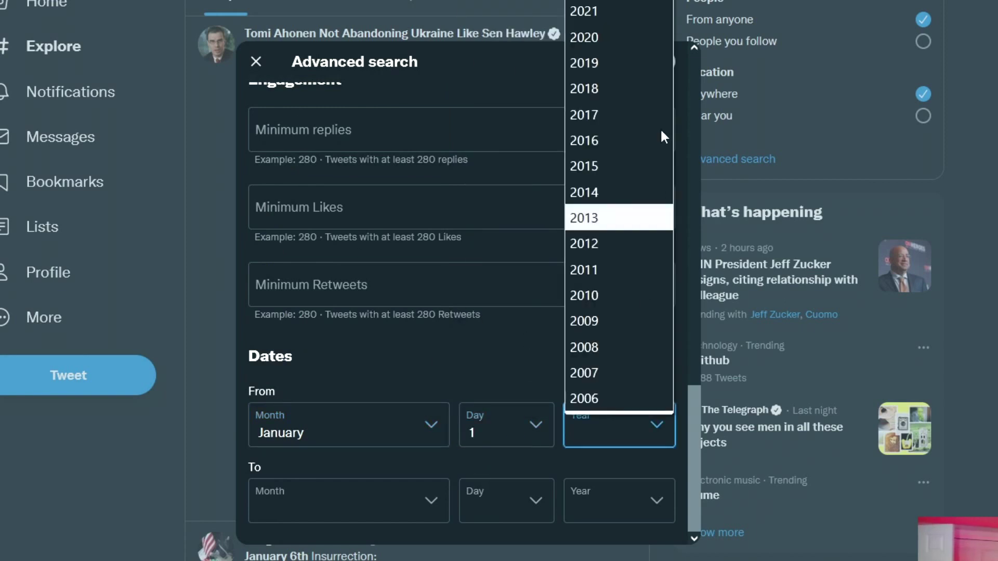
left_click(645, 37)
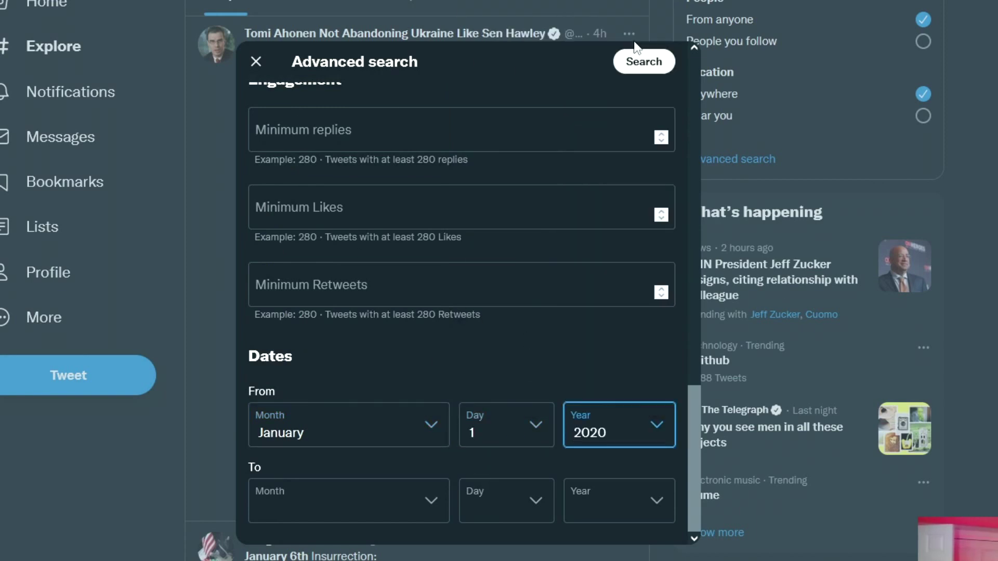
Set the end date to February 1, 2020 and run the advanced search
left_click(388, 512)
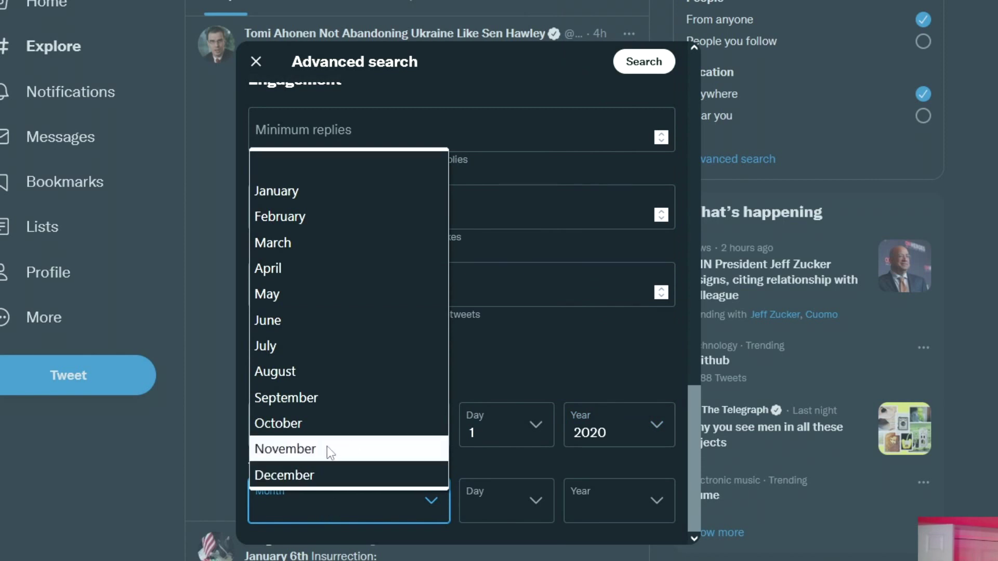
left_click(298, 214)
left_click(500, 501)
left_click(474, 10)
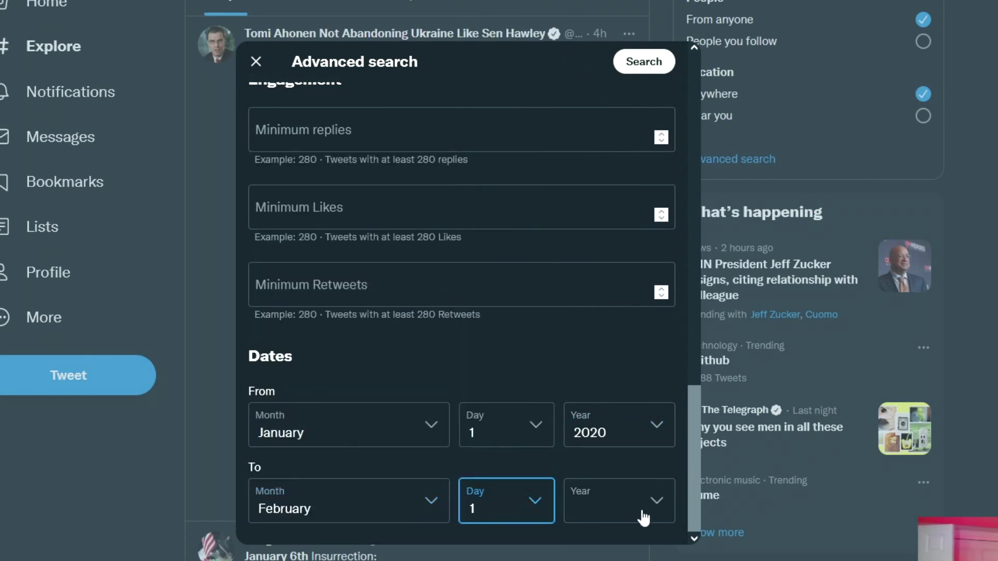
left_click(641, 516)
left_click(595, 114)
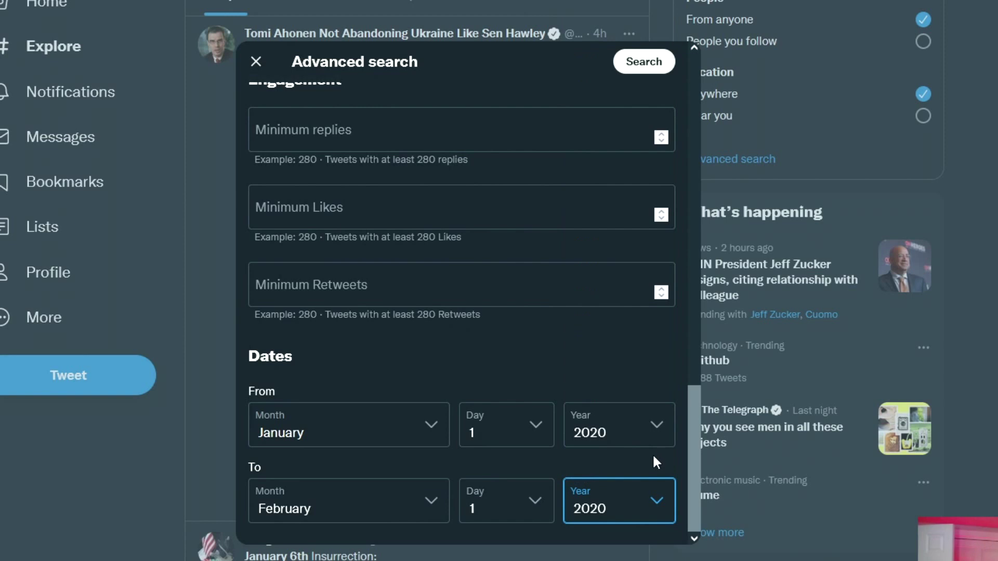
scroll(687, 430, "up", 4)
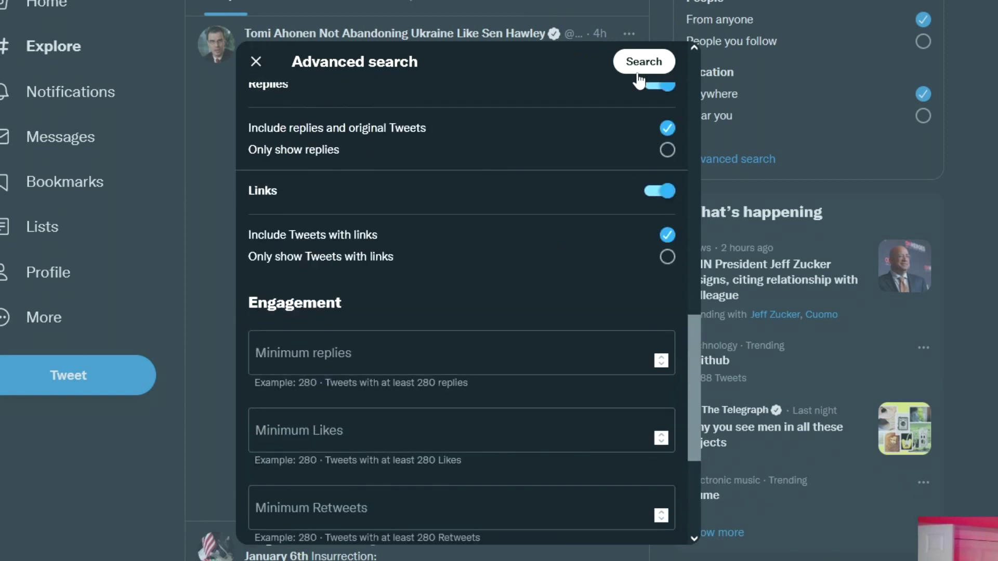
left_click(654, 63)
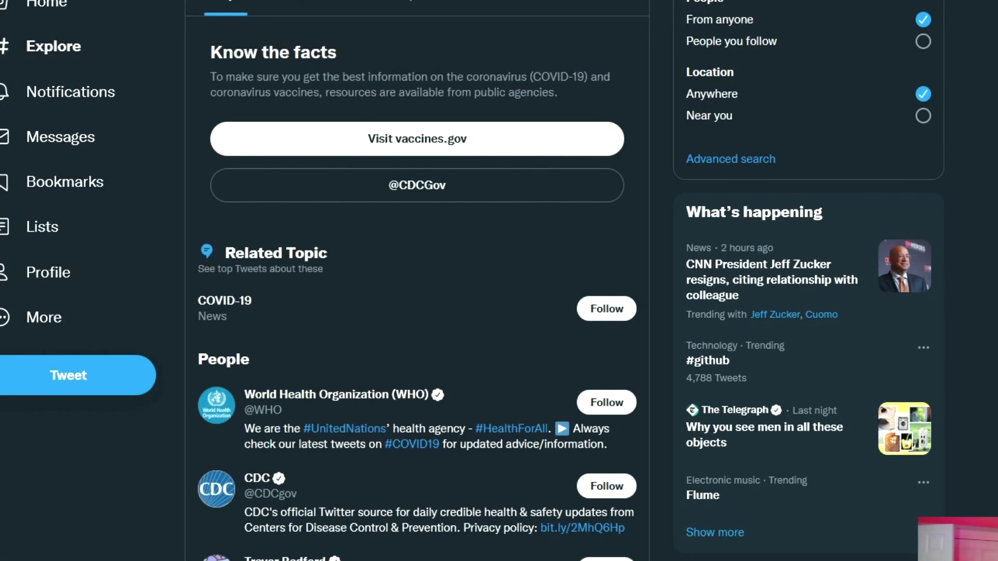
Switch to Latest results and rerun the search with COV instead of nCOV
left_click(345, 8)
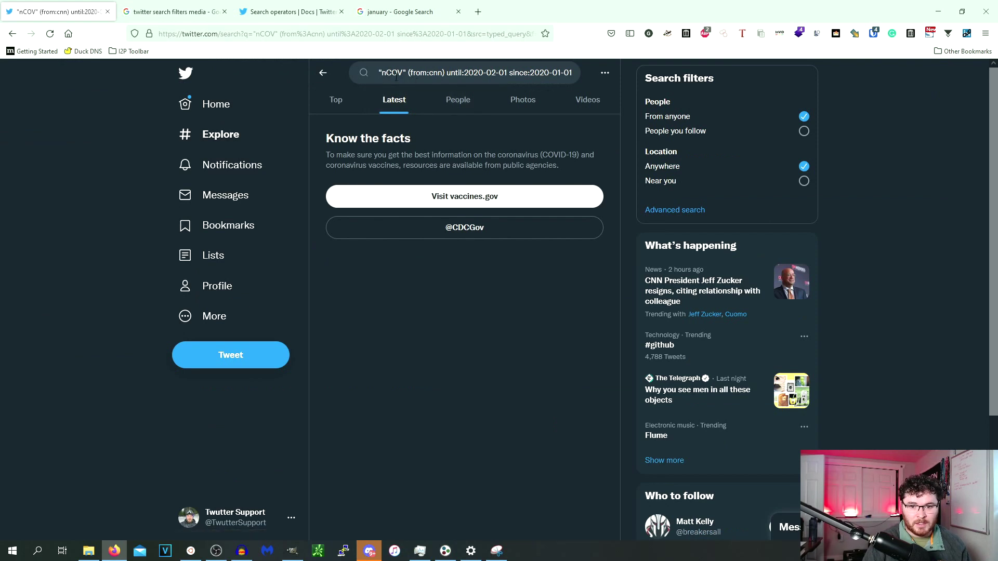
left_click(388, 70)
key("BackSpace")
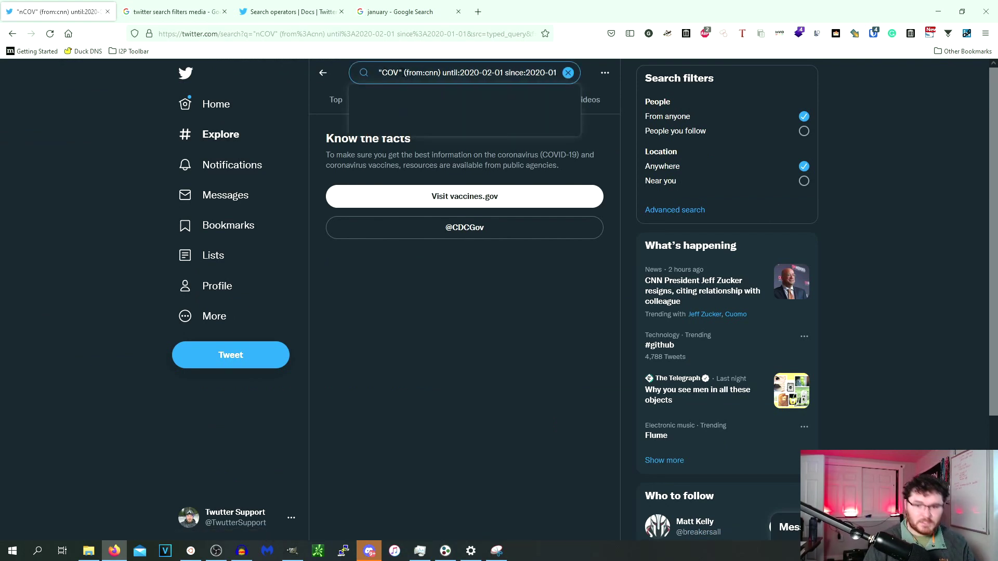
key("Return")
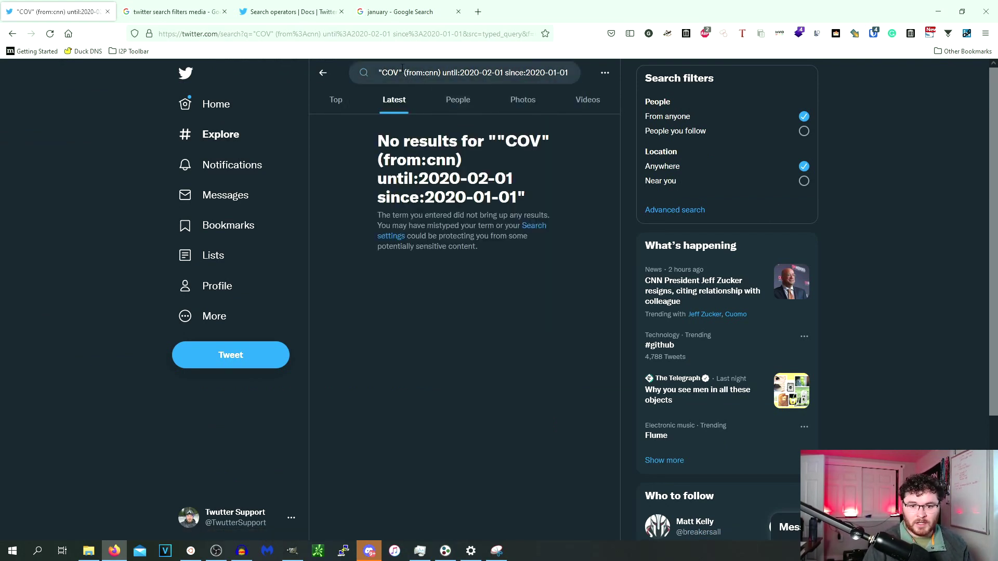
Delete COV to search (from:cnn) until:2020-02-01 since:2020-01-01
double_click(403, 72)
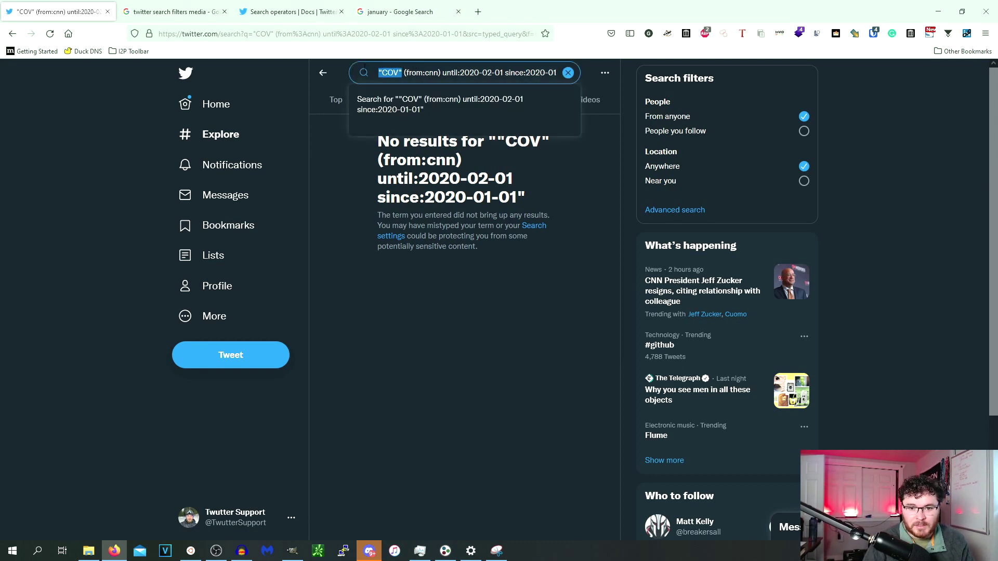
key("BackSpace")
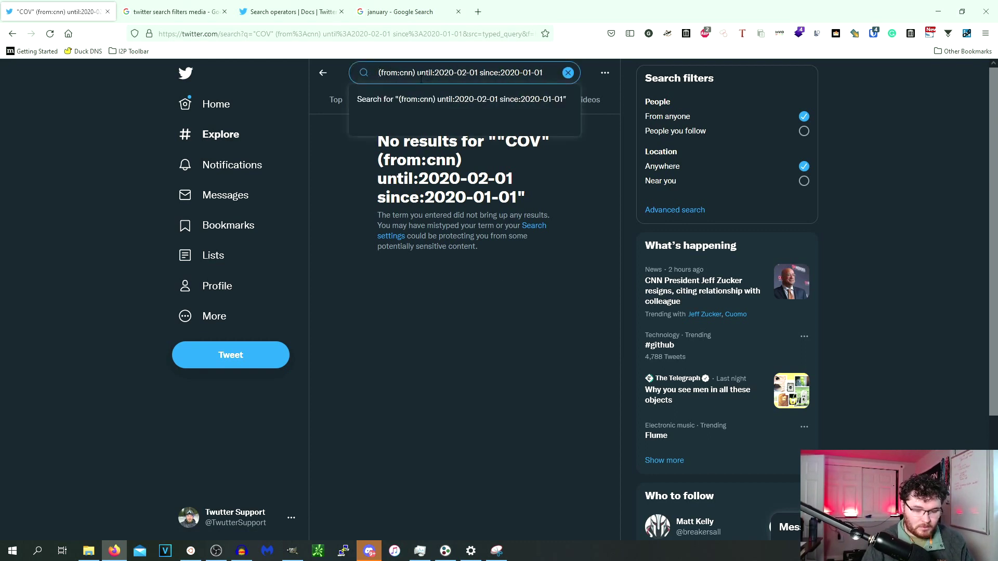
key("Return")
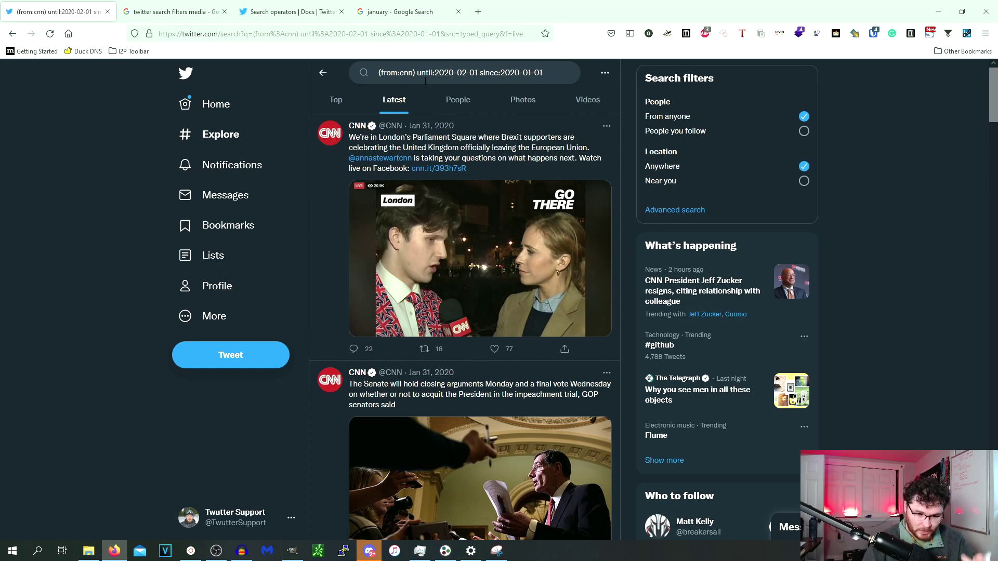
scroll(477, 237, "down", 3)
scroll(442, 252, "up", 3)
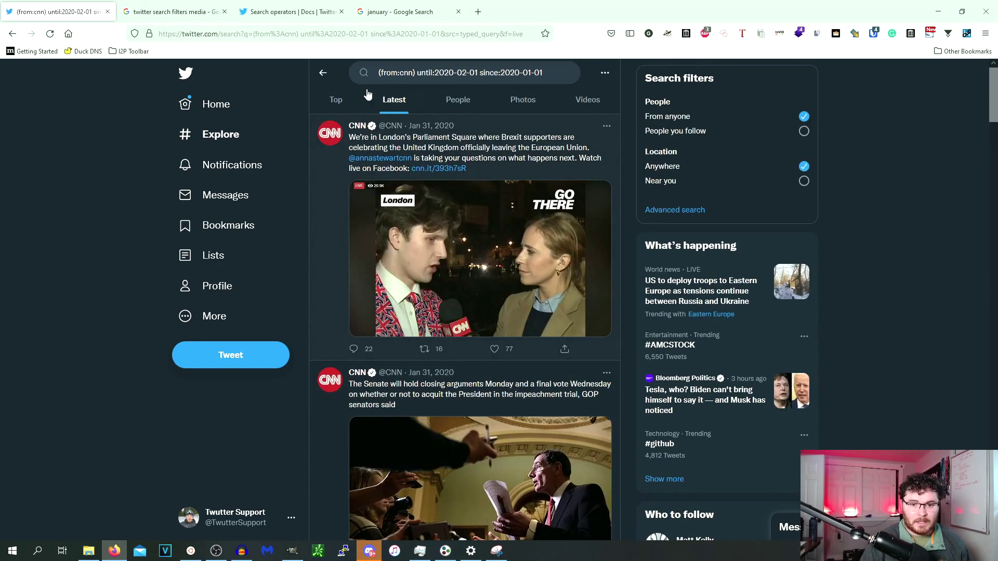
Add "wuhan" before (from:cnn) and browse the resulting January 2020 tweets
left_click(376, 72)
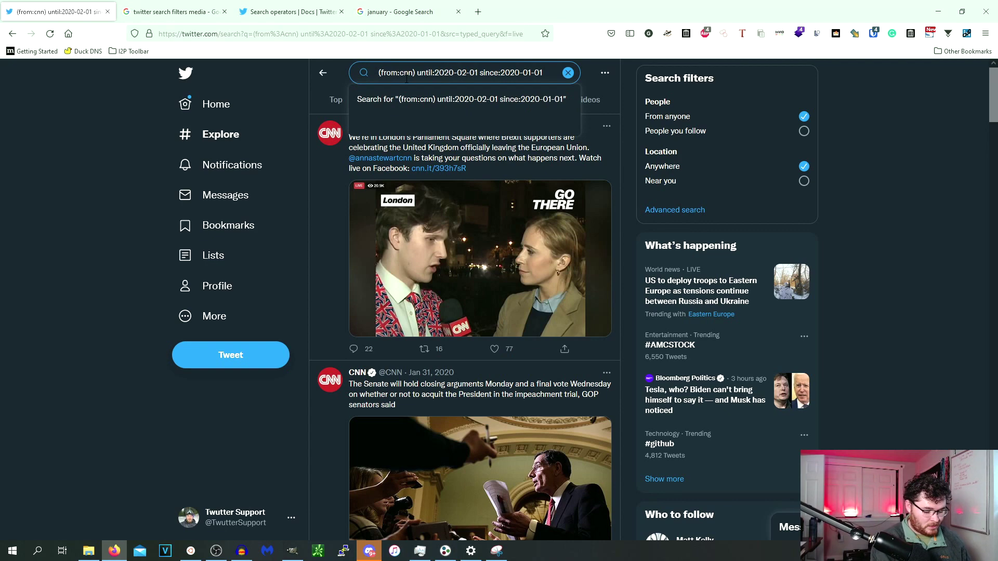
type("\"wuhan\"")
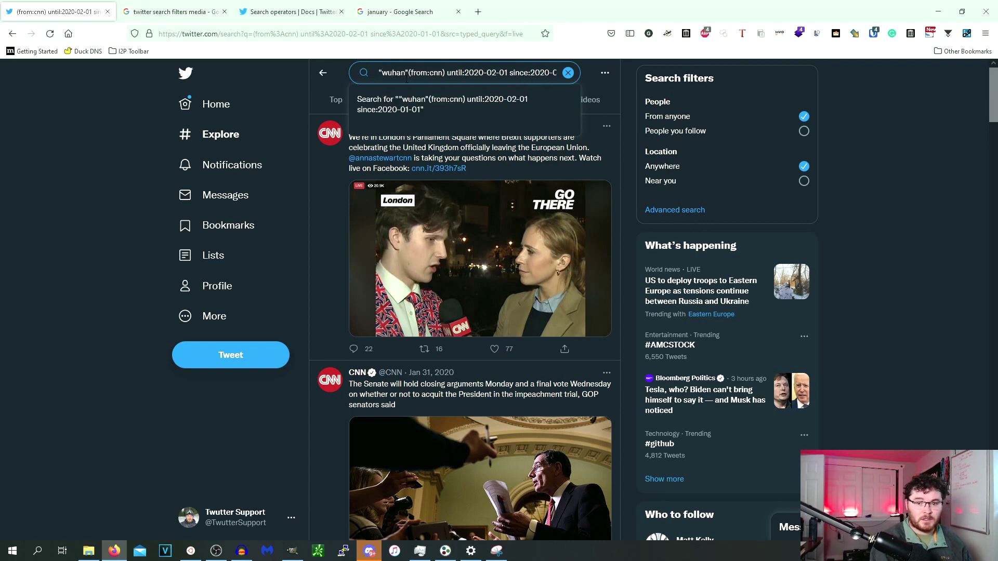
key("Return")
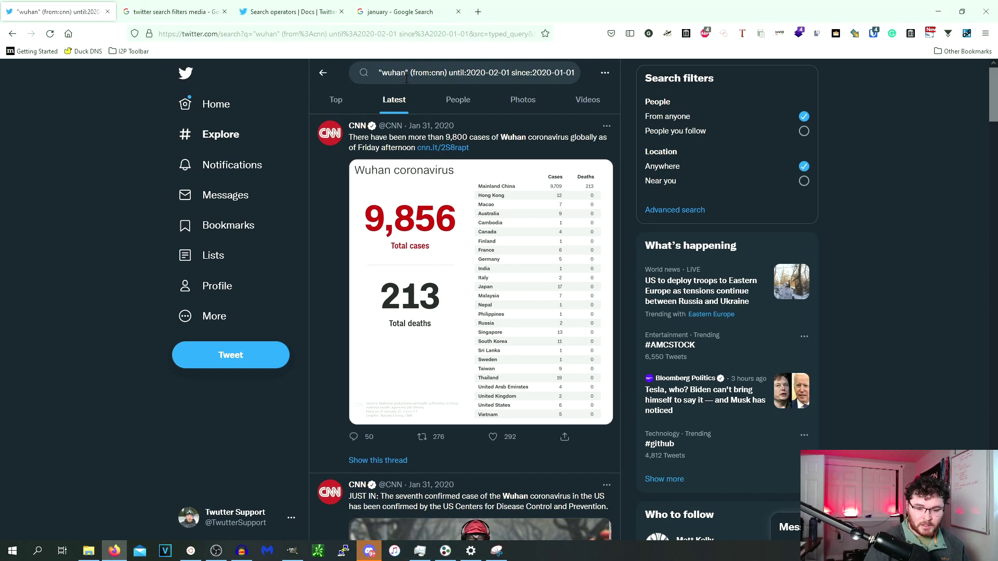
scroll(474, 176, "down", 3)
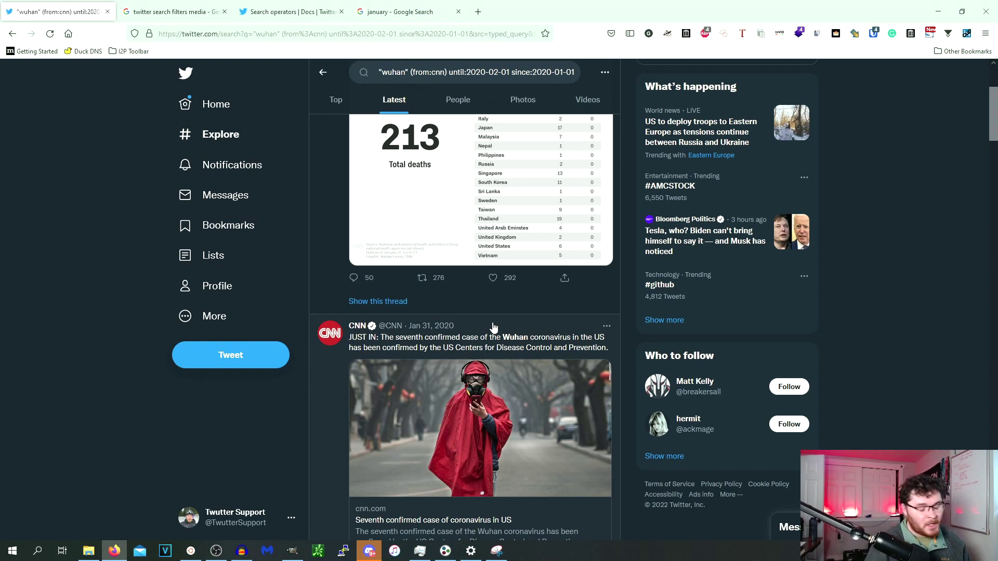
Review the Advanced search form, close it, and move the Search operators tab second
left_click(611, 72)
left_click(572, 99)
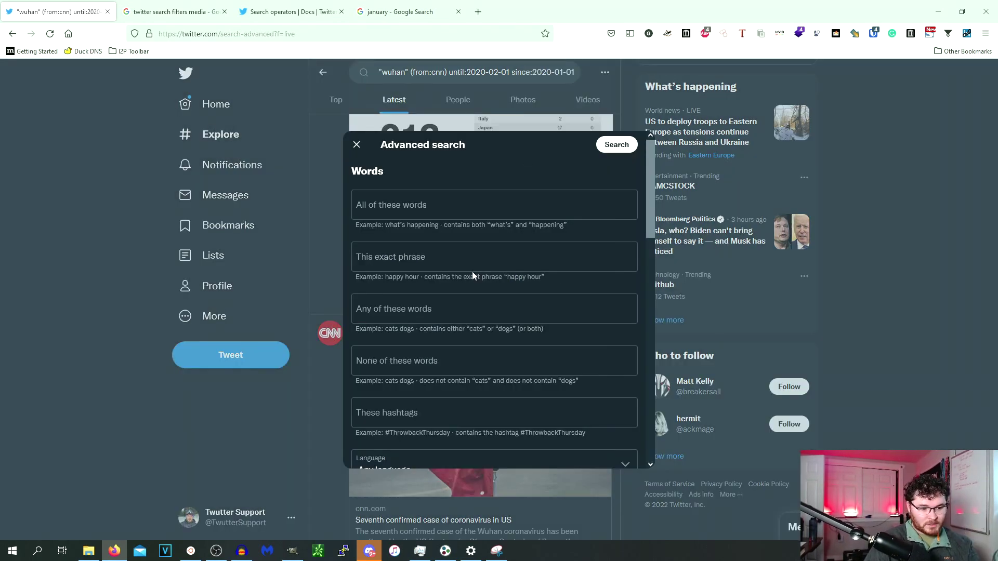
scroll(467, 272, "down", 10)
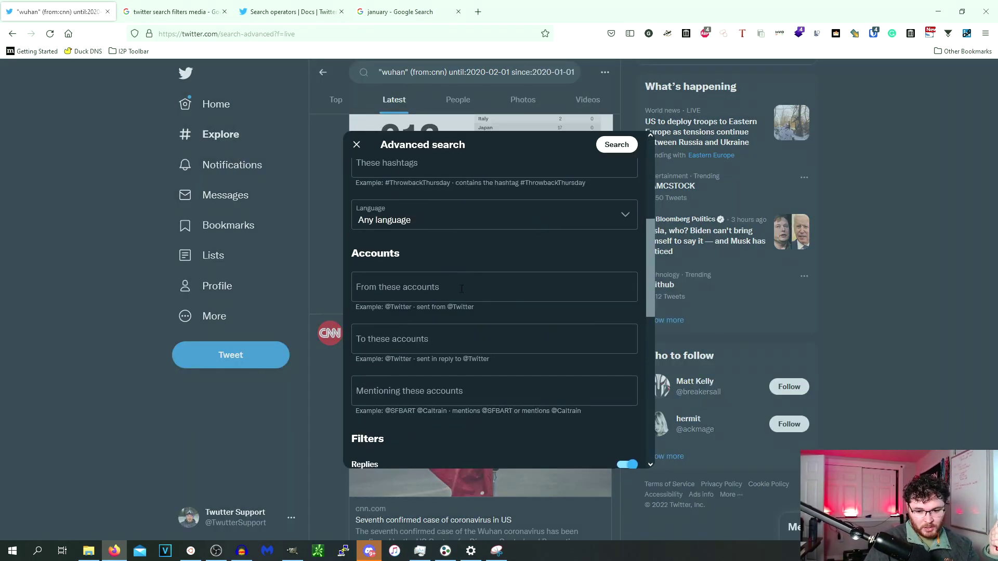
key("Escape")
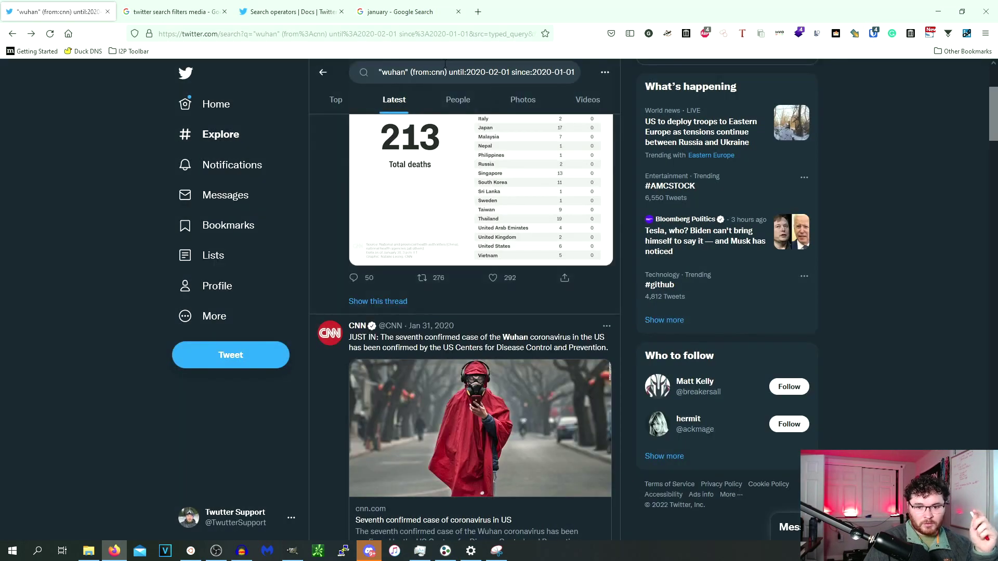
left_click_drag(291, 12, 177, 11)
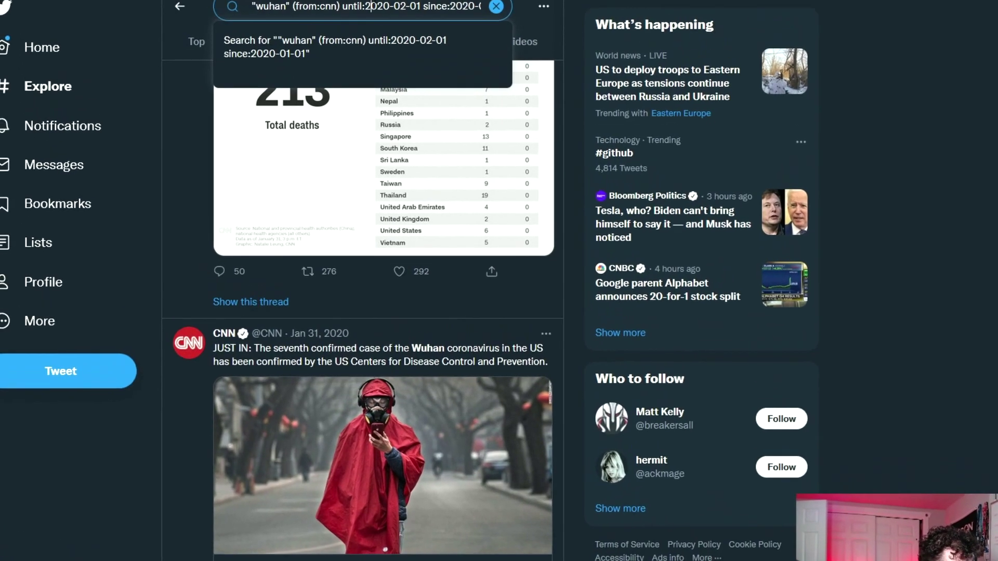
Replace the query with filter:media near:seattle within:10km and run the search
key("ctrl+a")
type("filter")
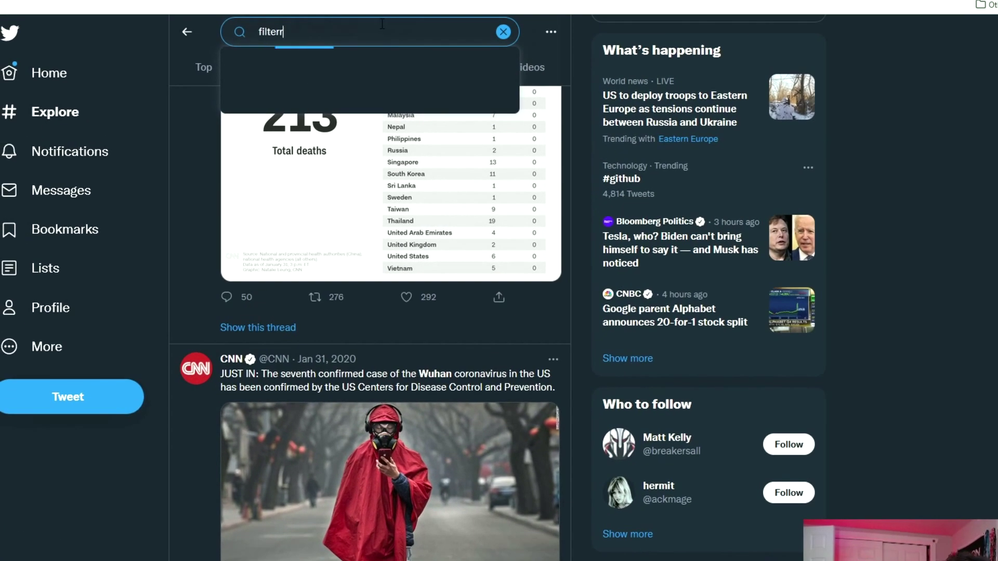
type(":medui")
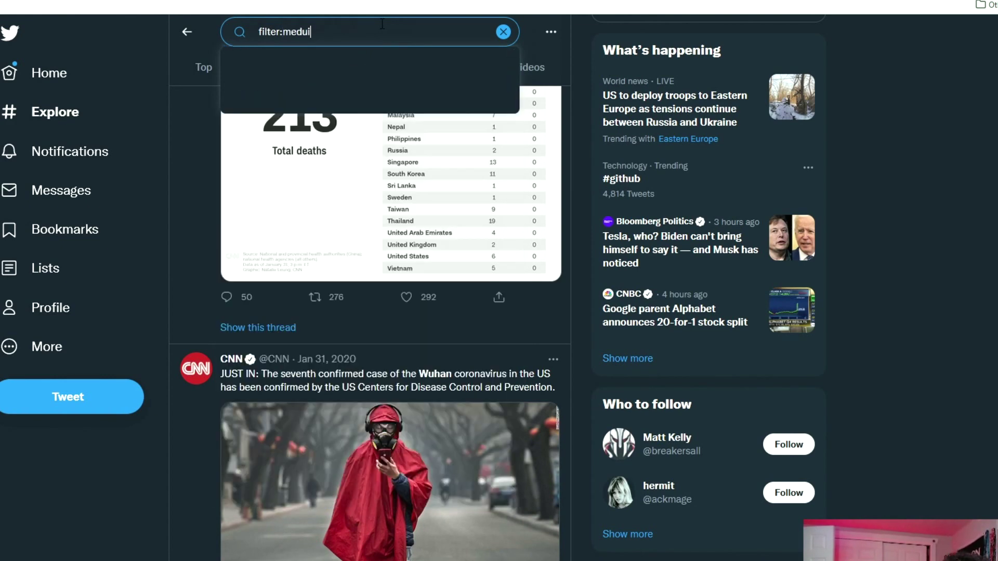
key("BackSpace")
key("BackSpace")
type("ia")
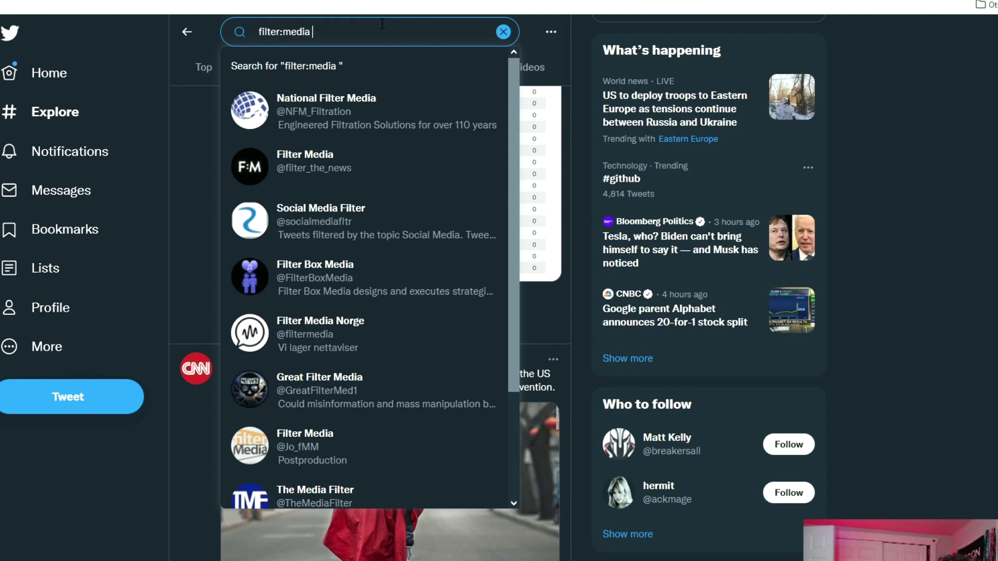
type("near:")
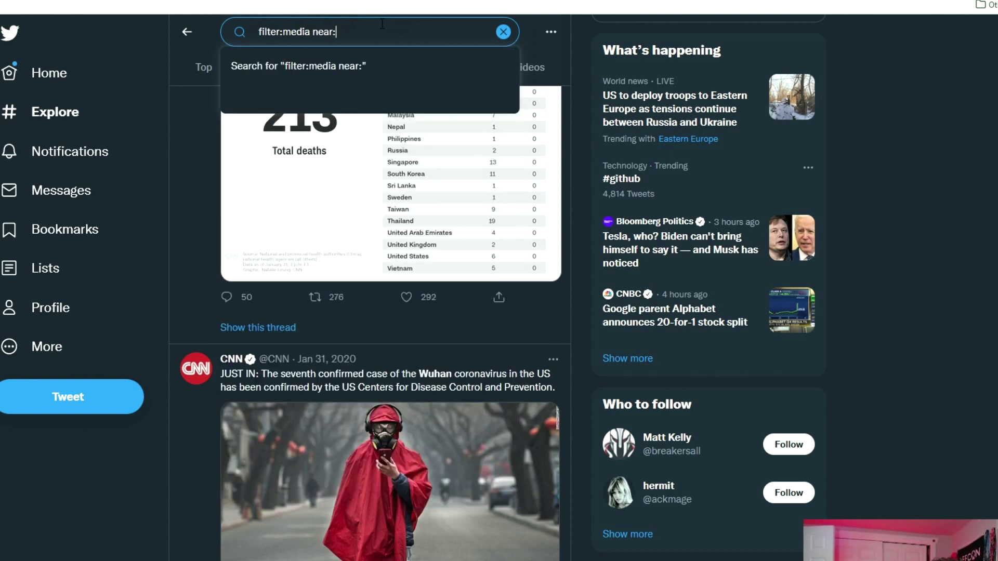
type("se")
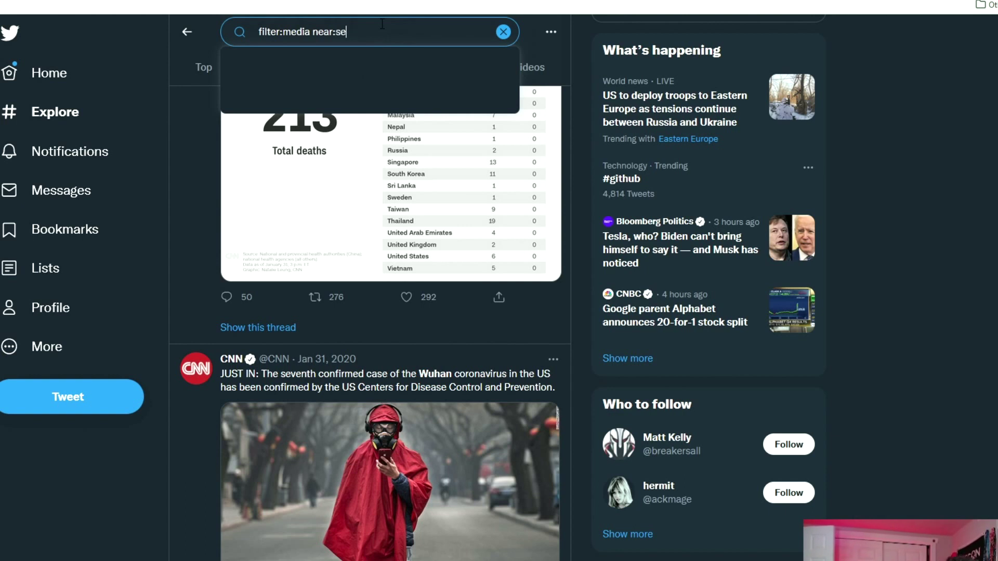
type("attle within:")
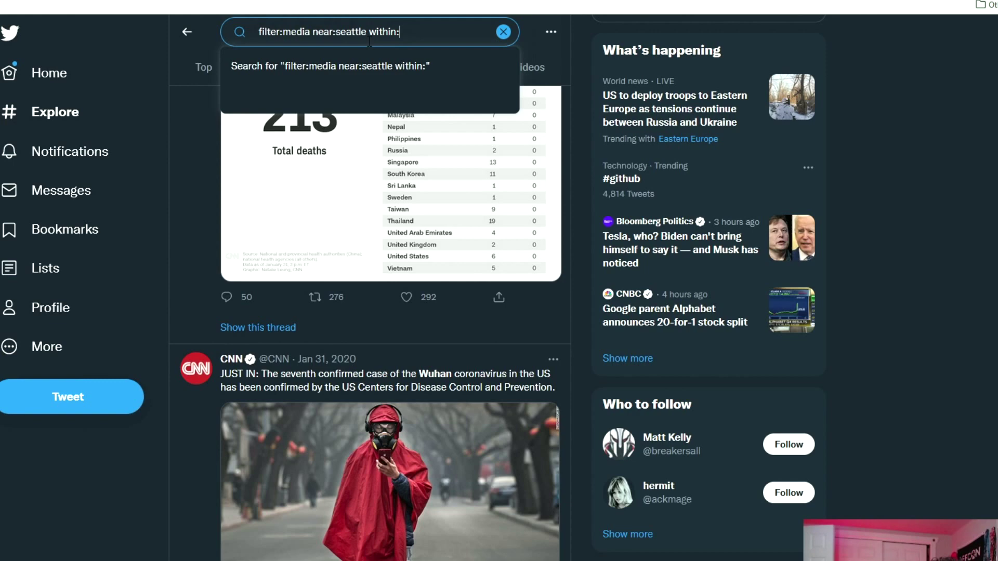
type("10km")
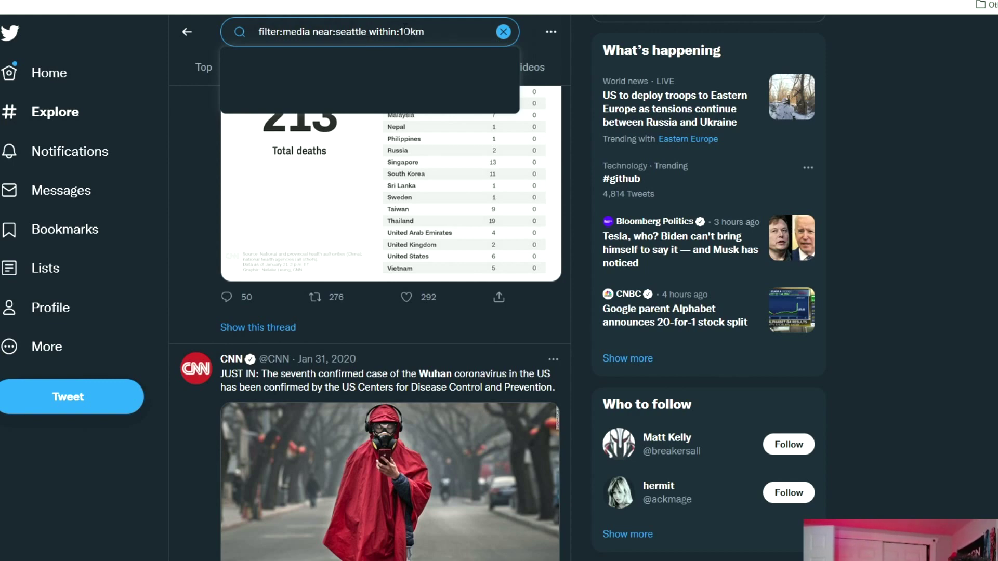
key("Return")
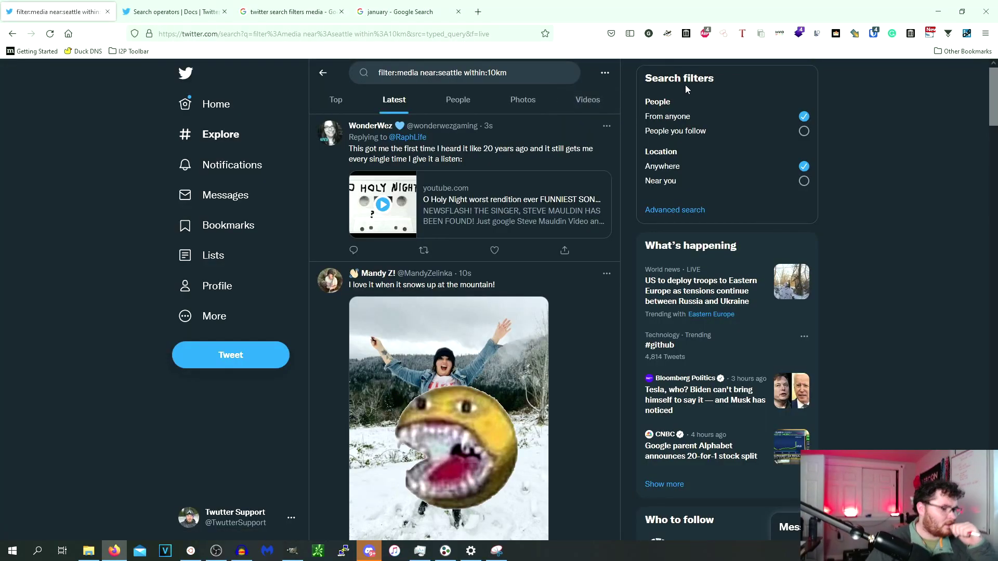
Check the Top results, then return to the Latest media tweets from around Seattle
left_click(337, 105)
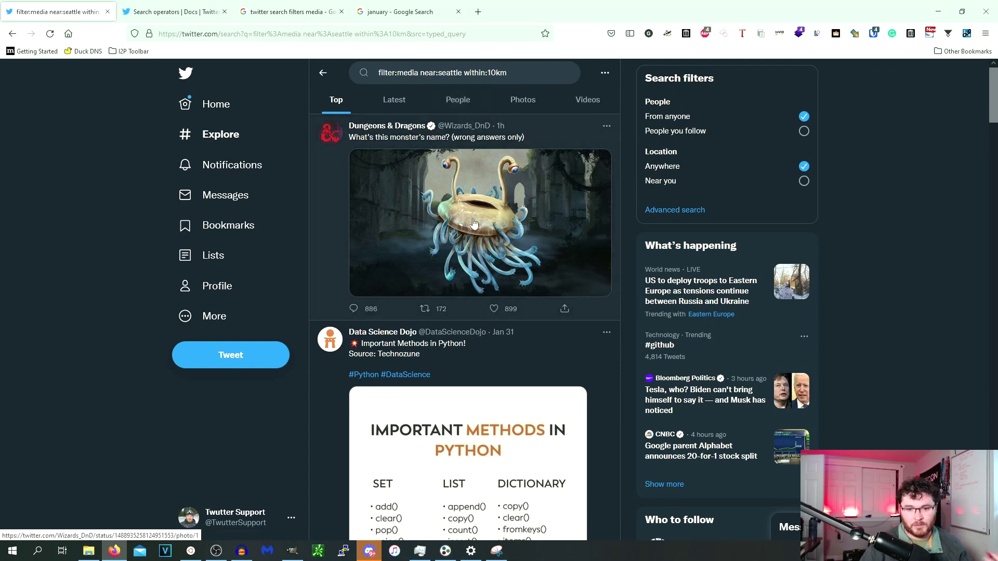
left_click(392, 100)
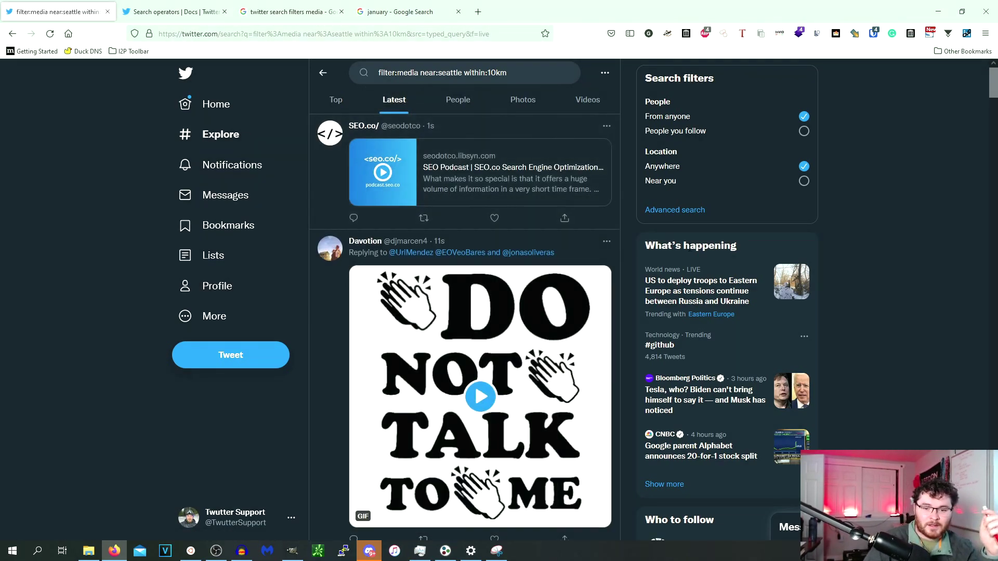
scroll(598, 244, "down", 4)
scroll(622, 232, "up", 4)
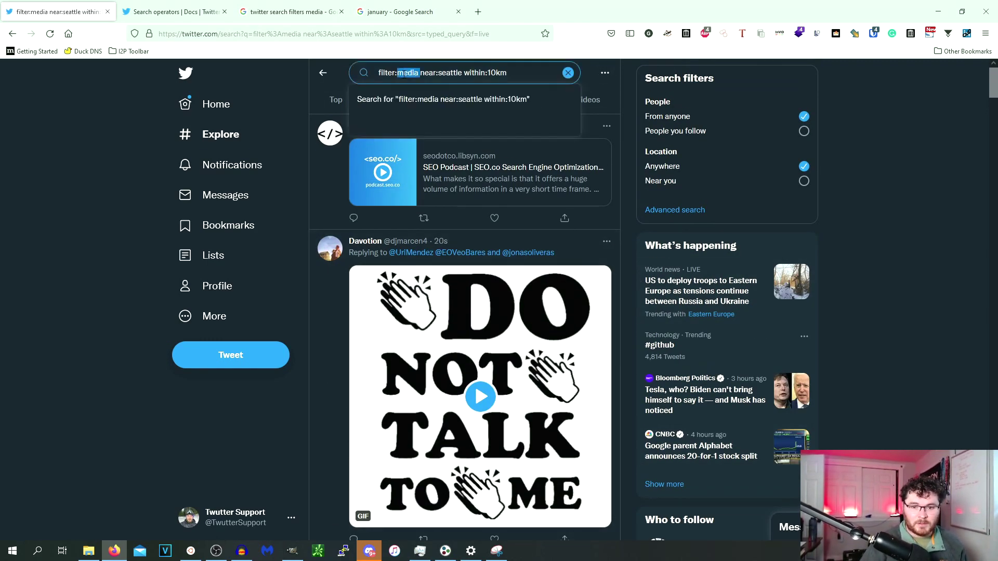
Change filter:media to filter:native_video in the Seattle query and rerun it
double_click(408, 73)
type("native_vidfe")
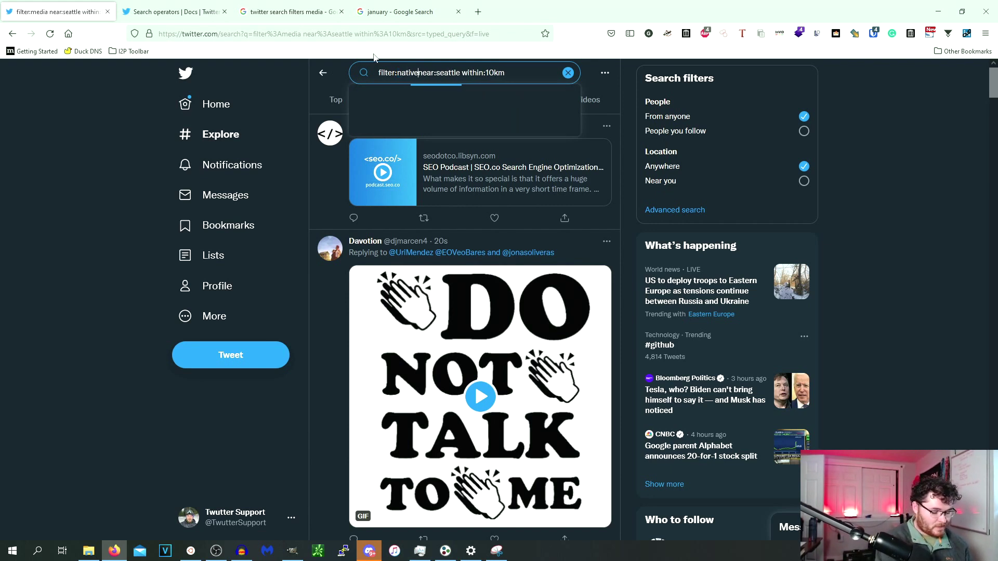
key("BackSpace")
key("BackSpace")
type("eo")
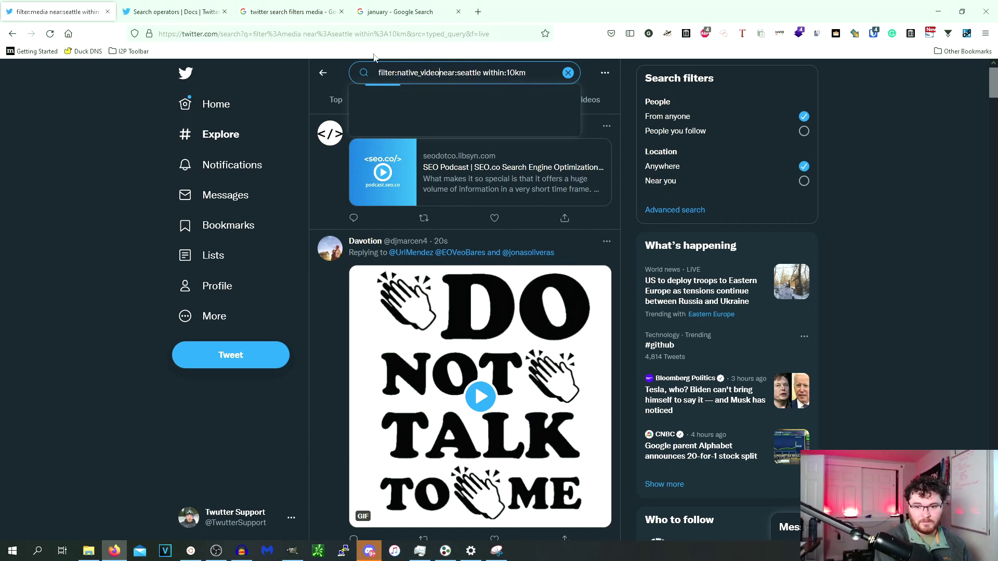
key("Return")
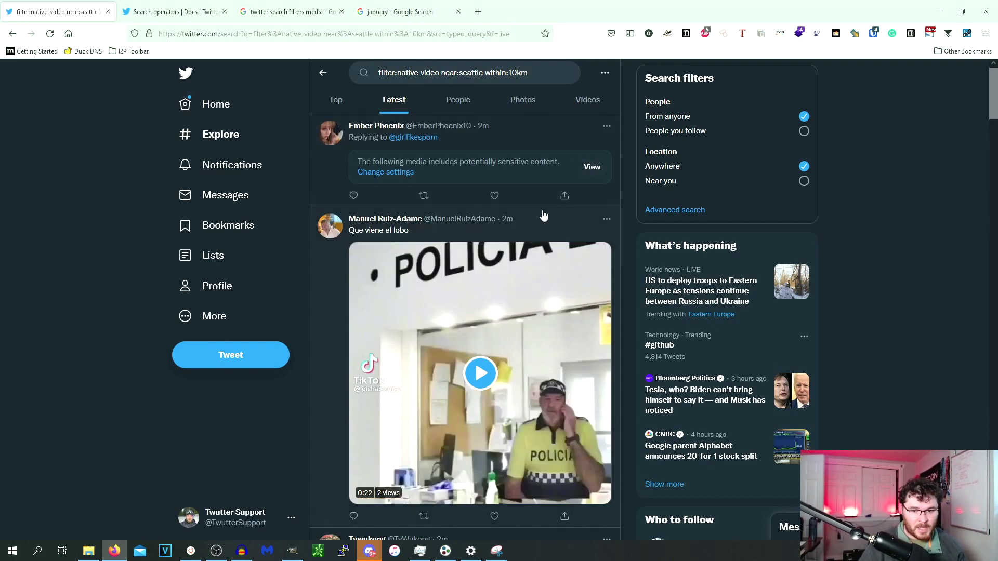
Scroll the Latest native video results and play the yellow-face snow video tweet
scroll(541, 216, "down", 10)
scroll(524, 311, "down", 4)
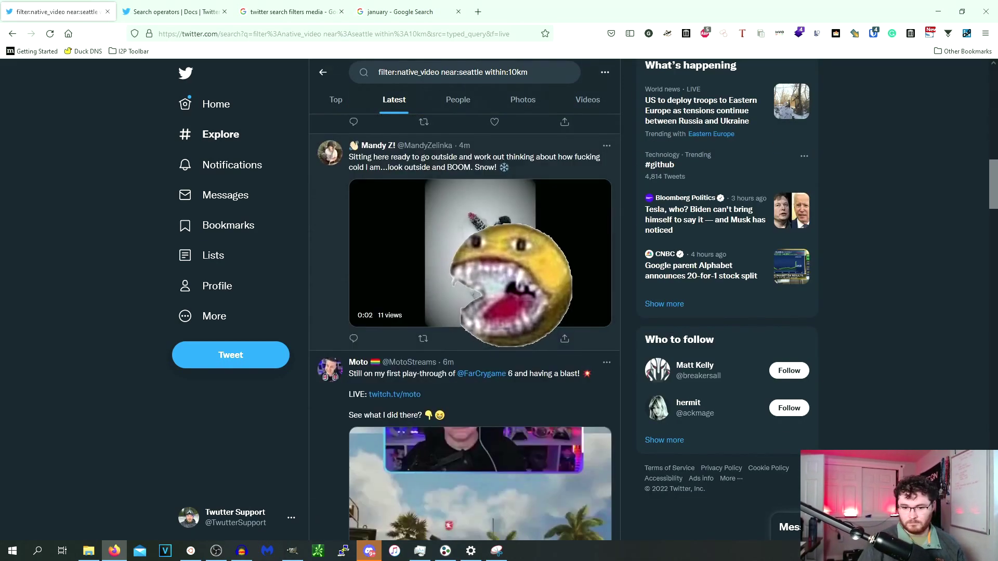
scroll(521, 348, "down", 1)
scroll(521, 347, "down", 5)
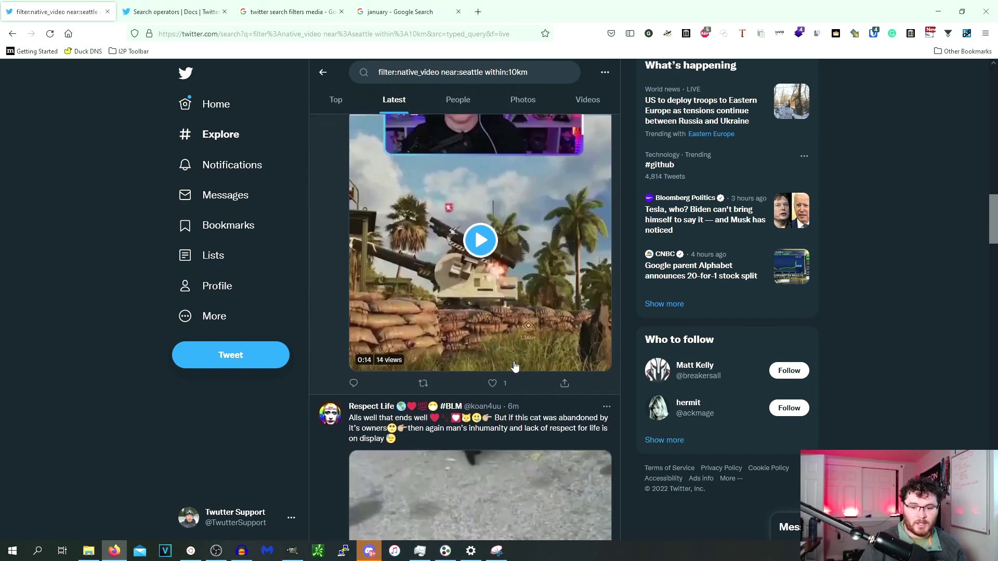
scroll(515, 367, "up", 5)
scroll(514, 366, "up", 1)
left_click(498, 289)
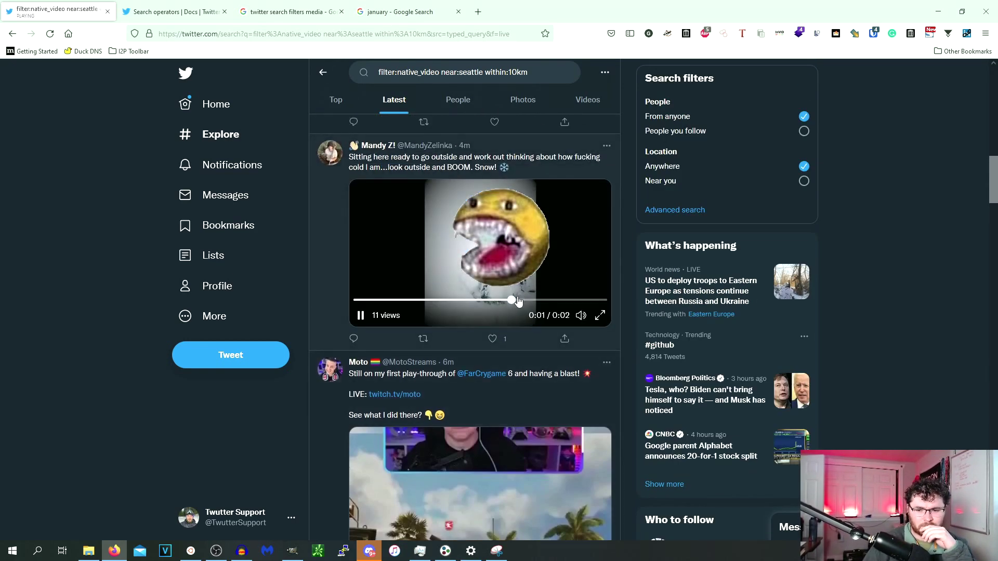
scroll(405, 150, "down", 10)
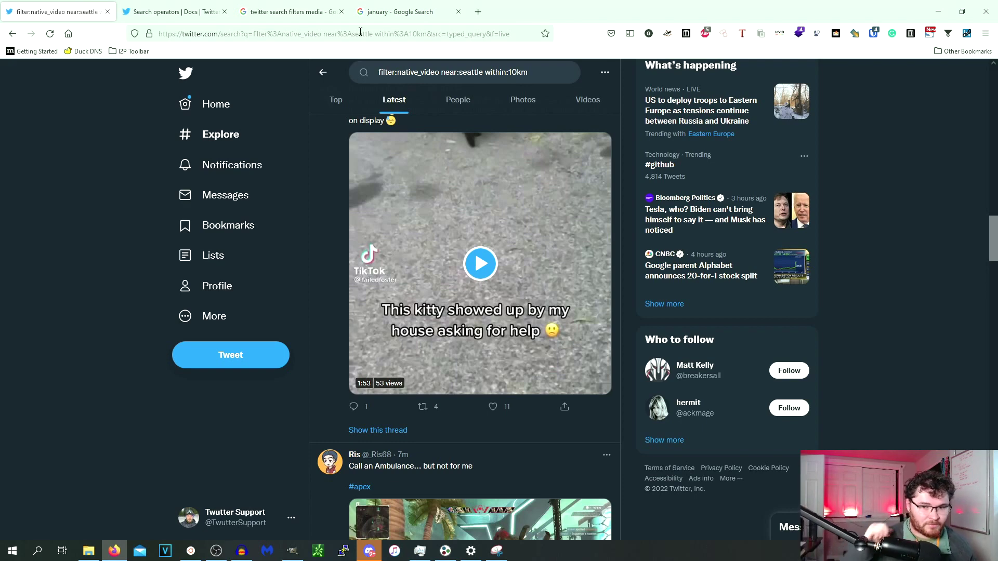
left_click(360, 32)
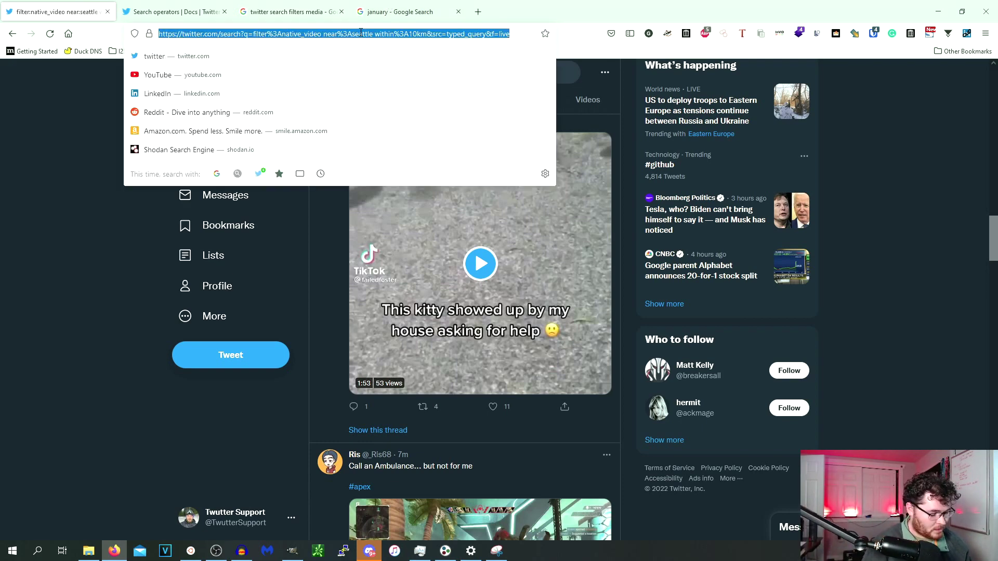
Google 'tweetdeck' and open the official TweetDeck site from the results
type("tweetdeck")
key("Return")
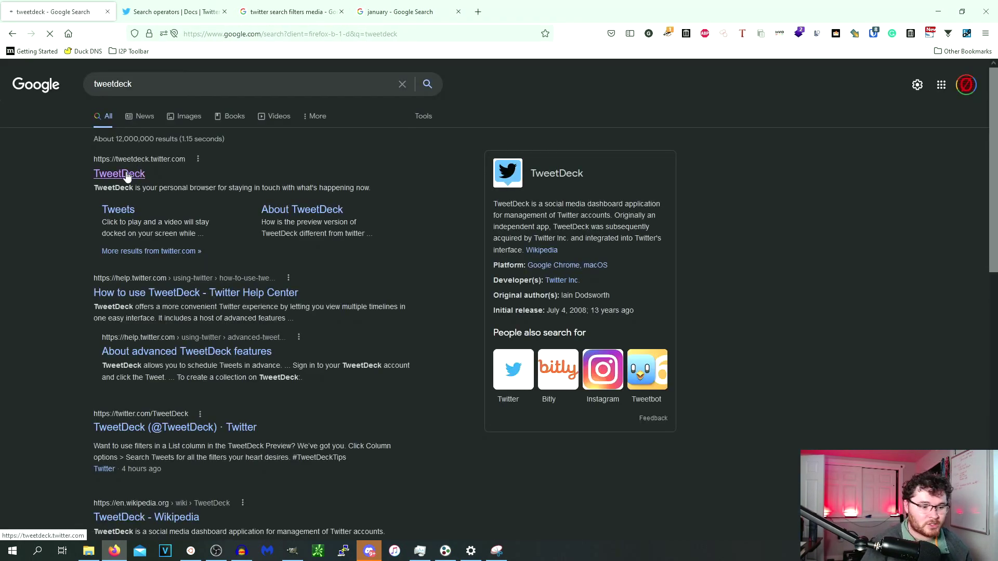
left_click(124, 172)
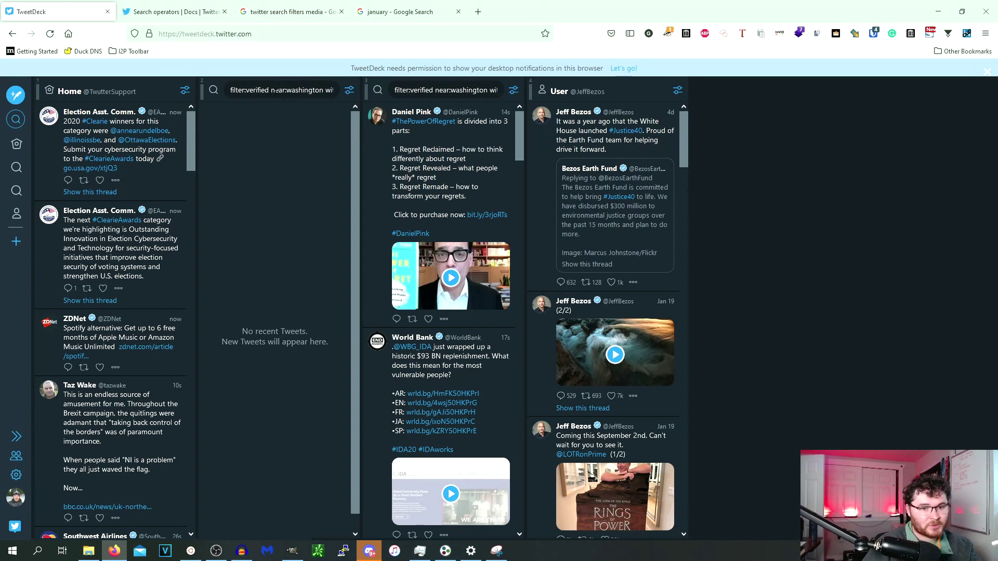
Delete filter:photo from the second column's query and rerun its search
left_click(262, 90)
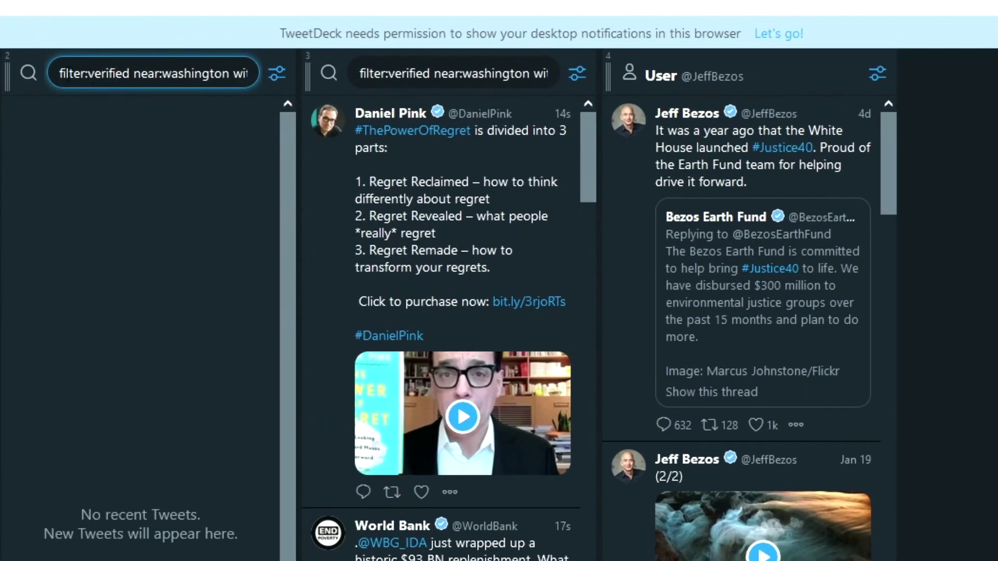
left_click_drag(139, 73, 265, 78)
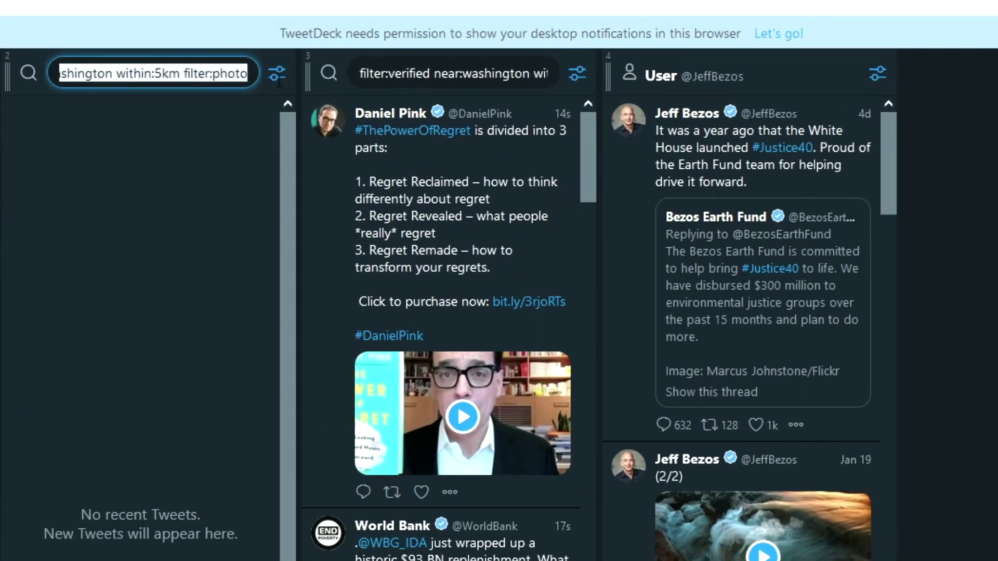
left_click(208, 74)
left_click_drag(179, 73, 443, 89)
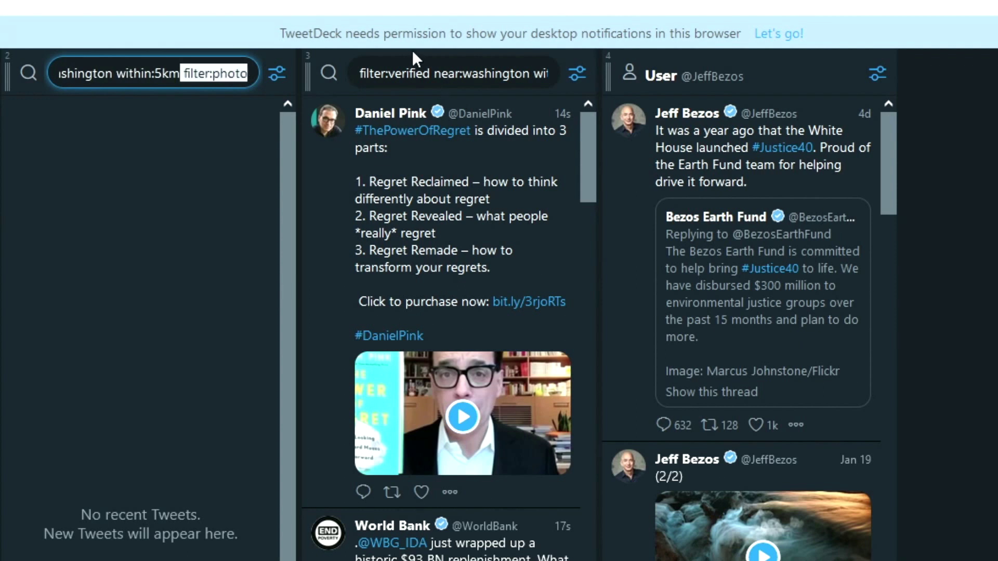
key("BackSpace")
key("Return")
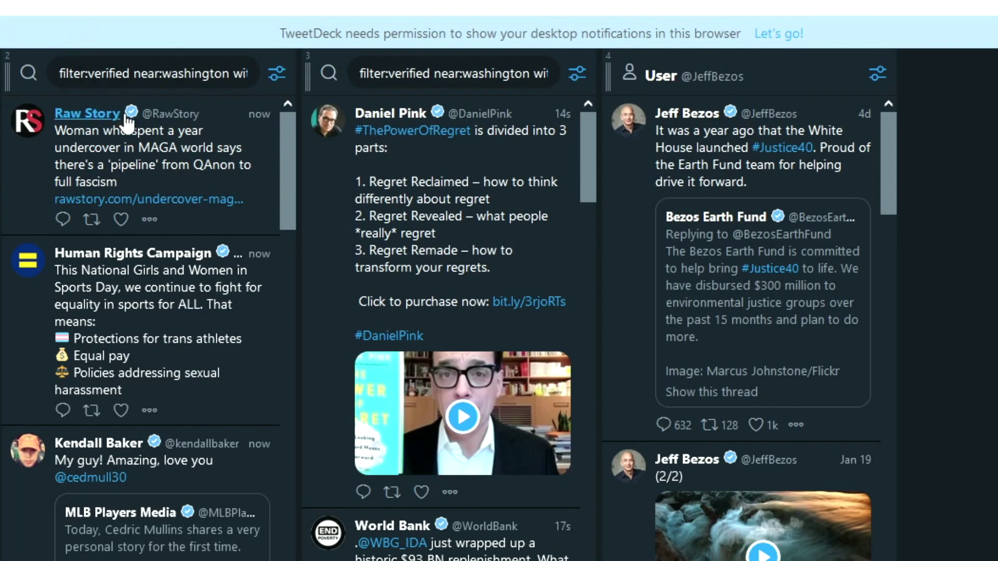
scroll(189, 412, "down", 4)
scroll(190, 412, "up", 4)
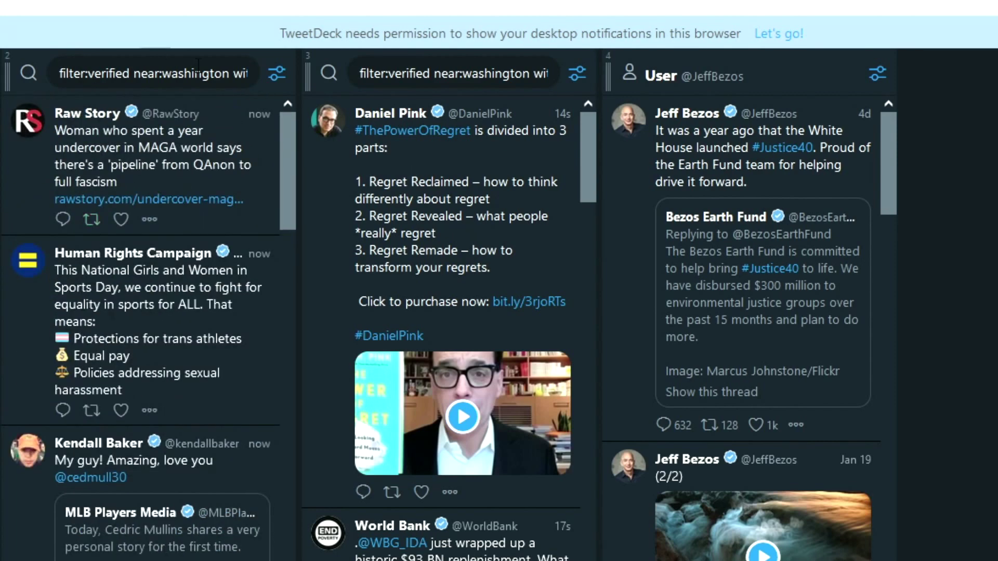
left_click(179, 74)
key("End")
In the third column, try a minus before filter:verified, rerun, then remove it again
left_click(401, 83)
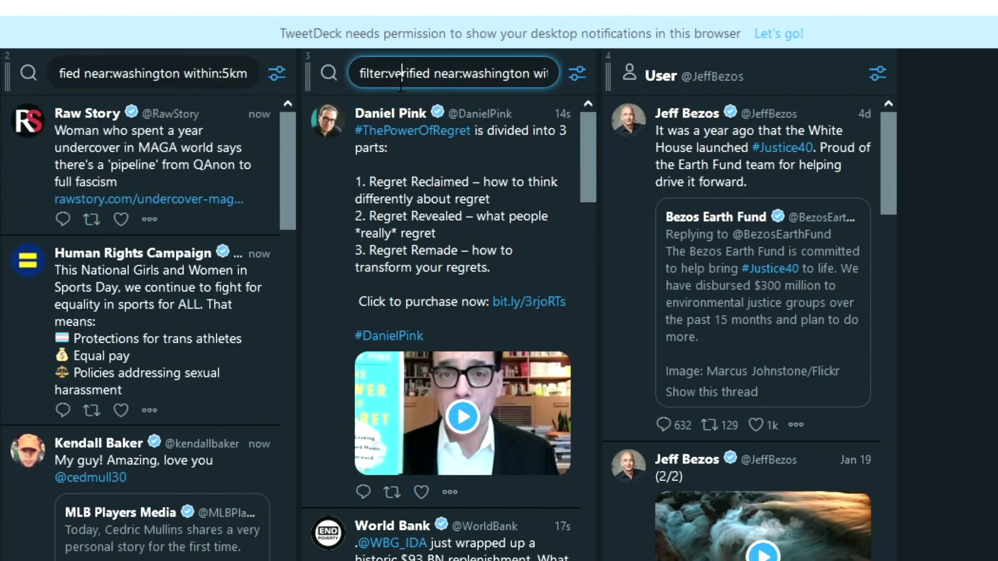
left_click_drag(360, 73, 560, 72)
left_click(494, 75)
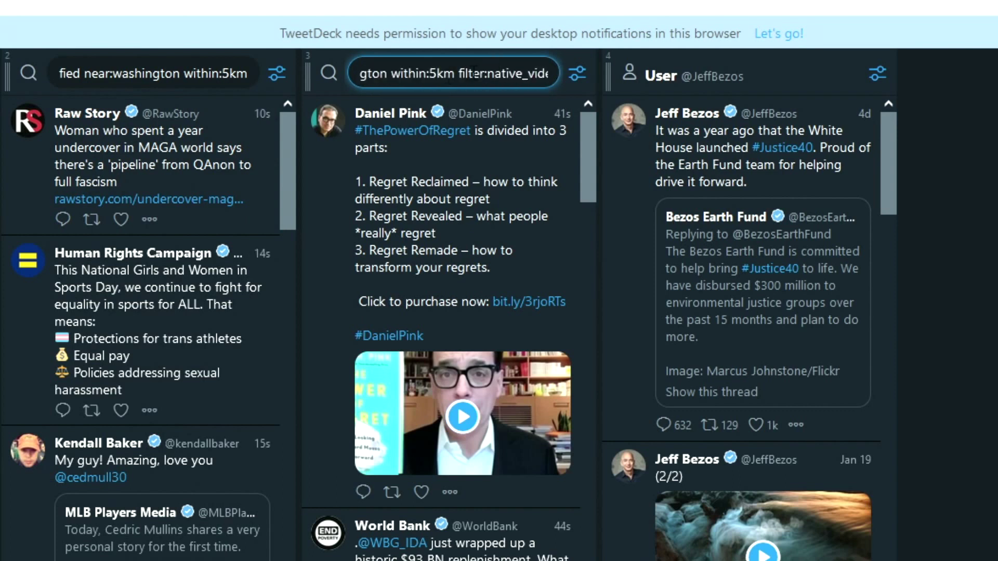
left_click_drag(443, 73, 628, 70)
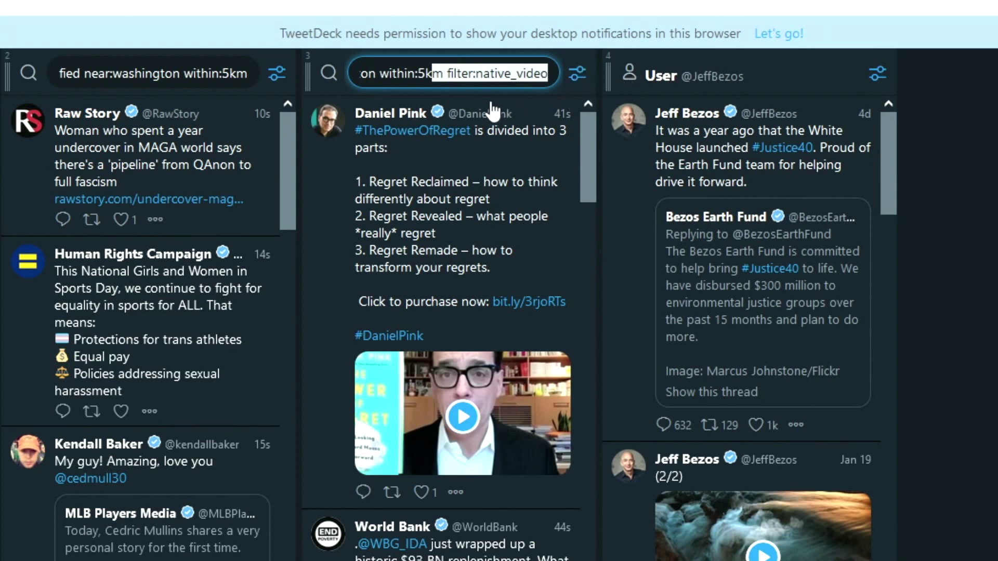
left_click_drag(426, 73, 337, 61)
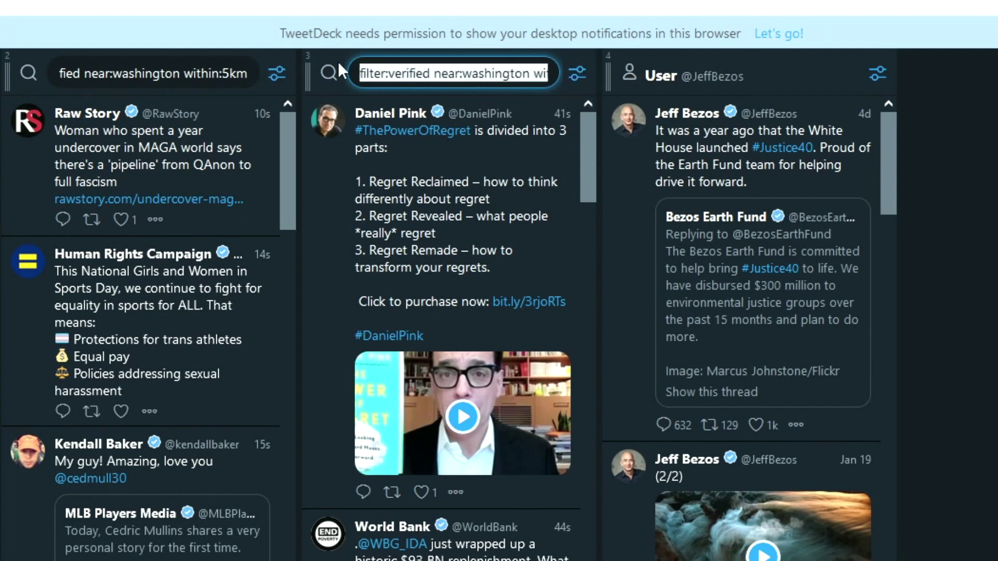
left_click(366, 61)
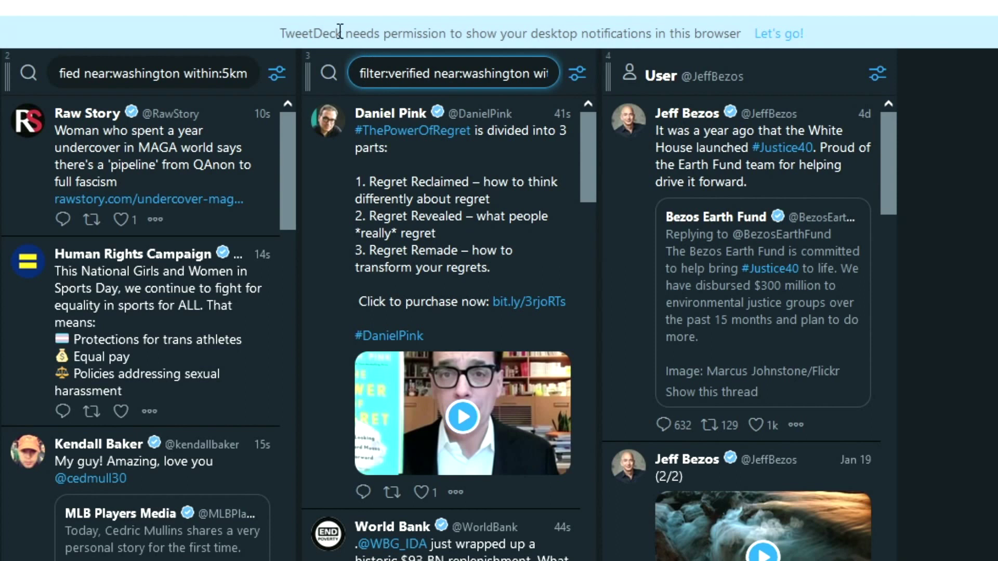
type("-")
key("Return")
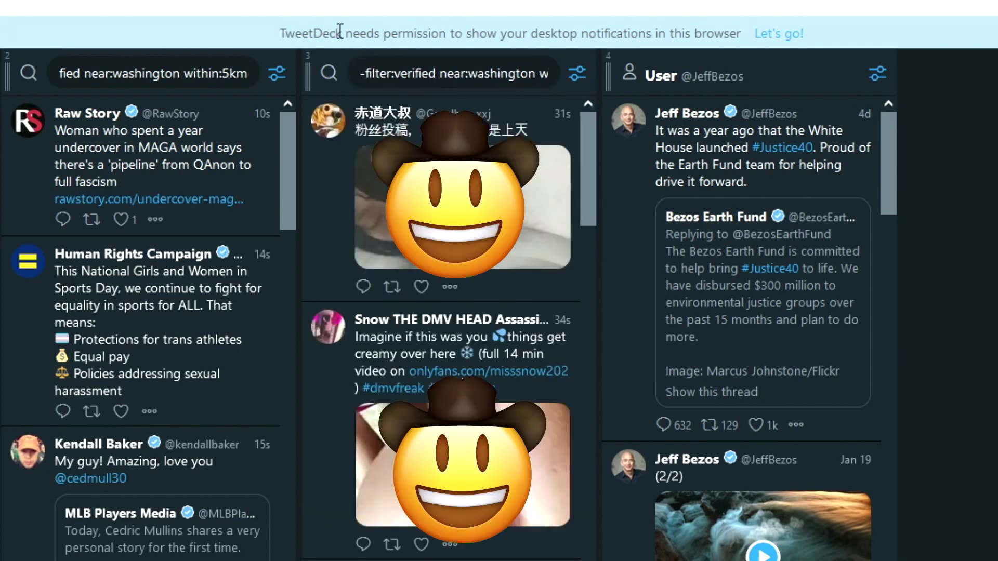
left_click(367, 71)
key("BackSpace")
key("Return")
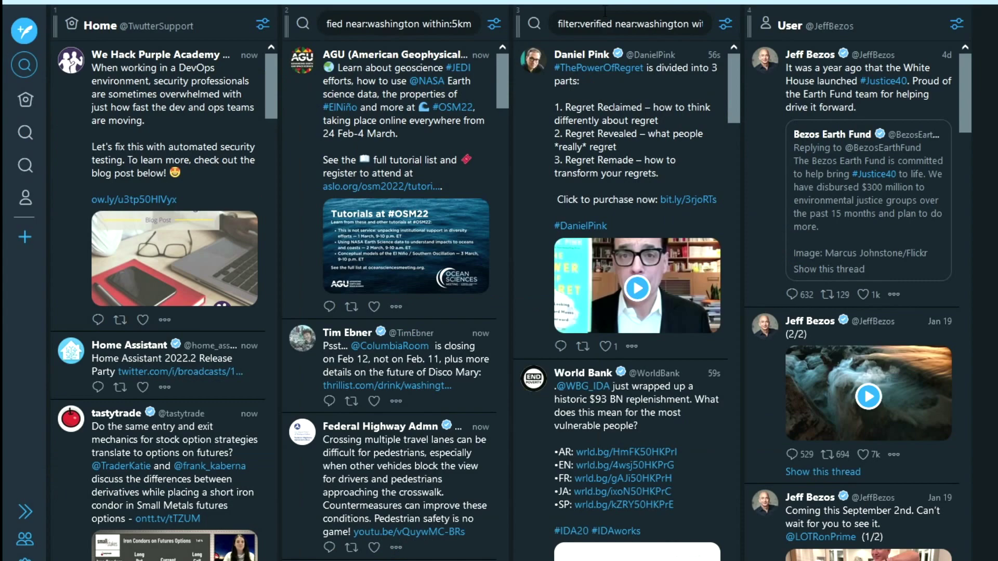
Look over TweetDeck's Add column types and close the dialog without adding one
left_click(27, 238)
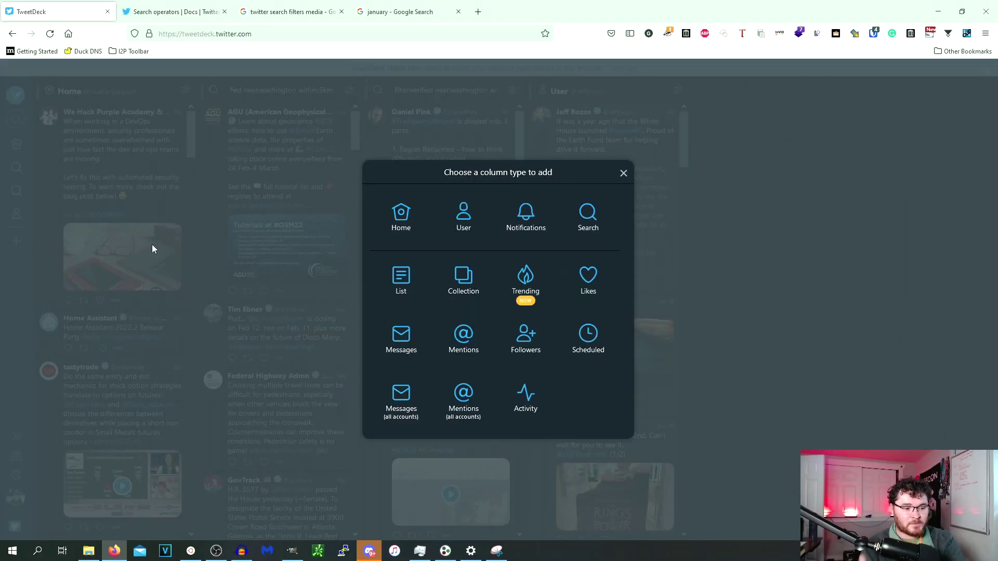
left_click(623, 173)
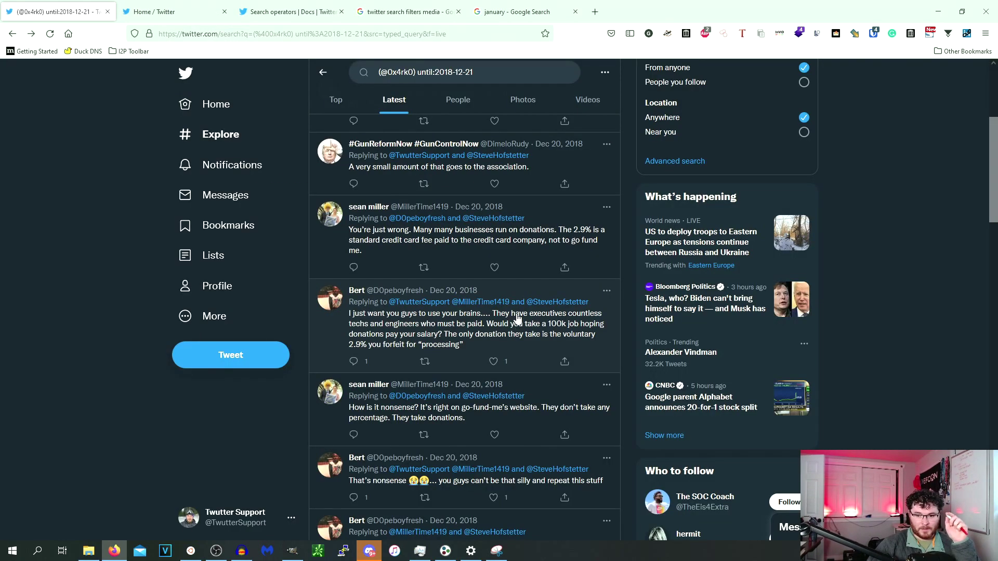
Search Twitter for the account's handle and open the top reply showing the Oracle Content Server screenshot
left_click(521, 314)
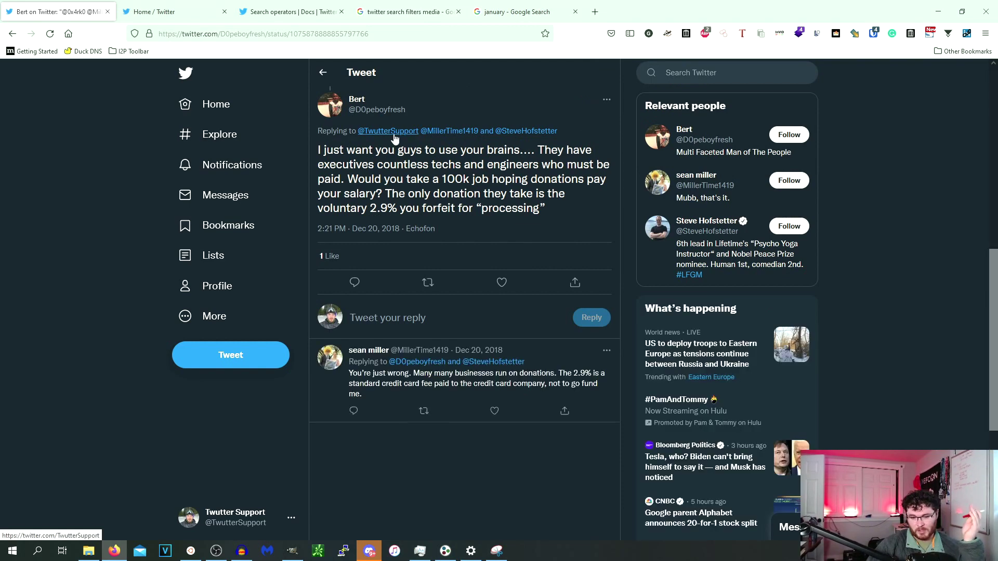
left_click(789, 69)
type("0x4k0")
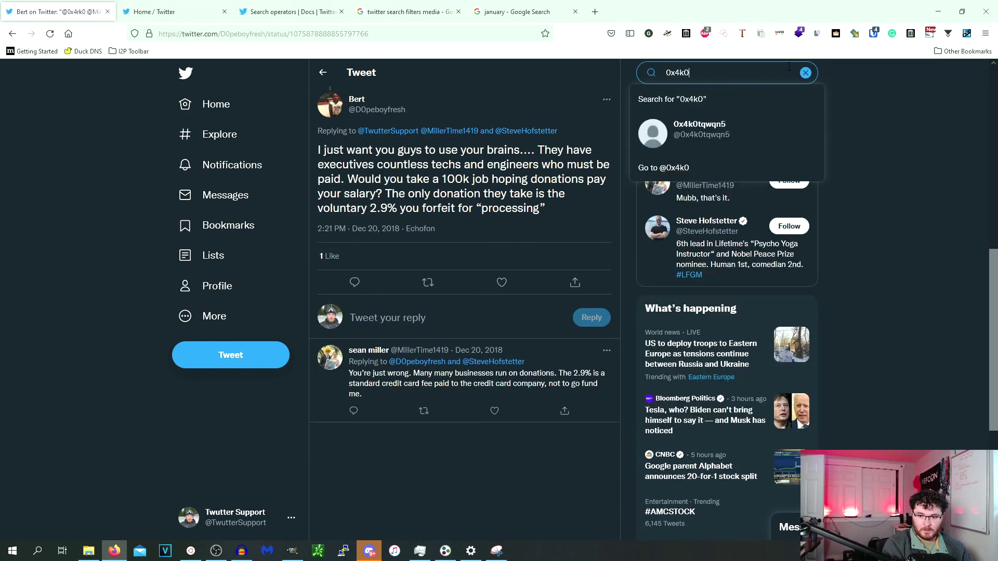
key("BackSpace")
key("BackSpace")
type("rk09")
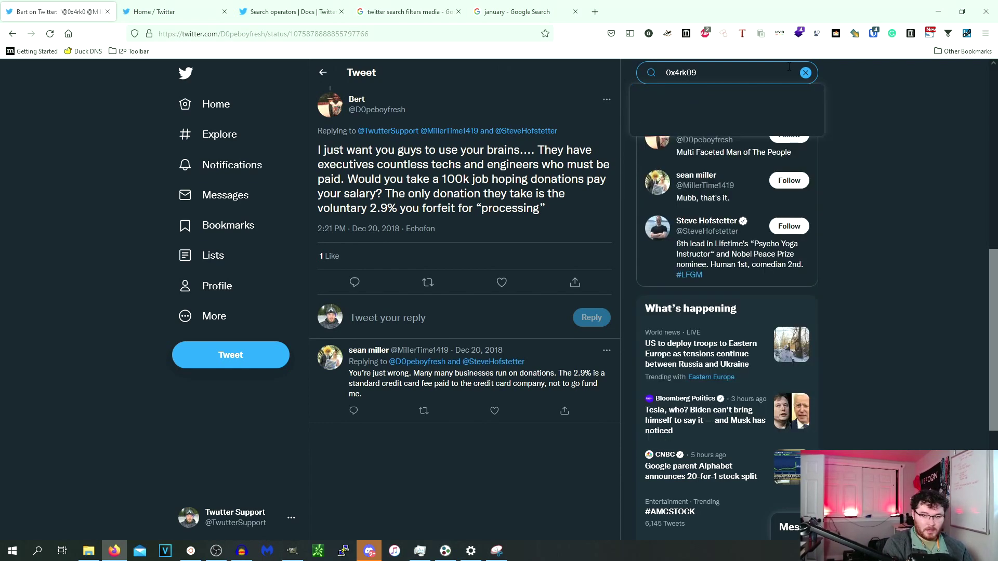
key("BackSpace")
key("Return")
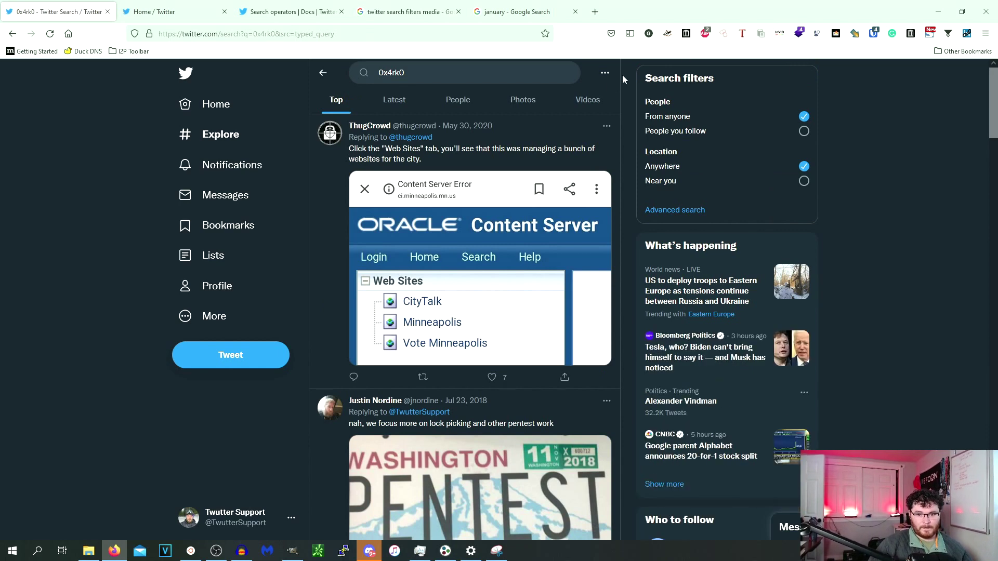
left_click(515, 152)
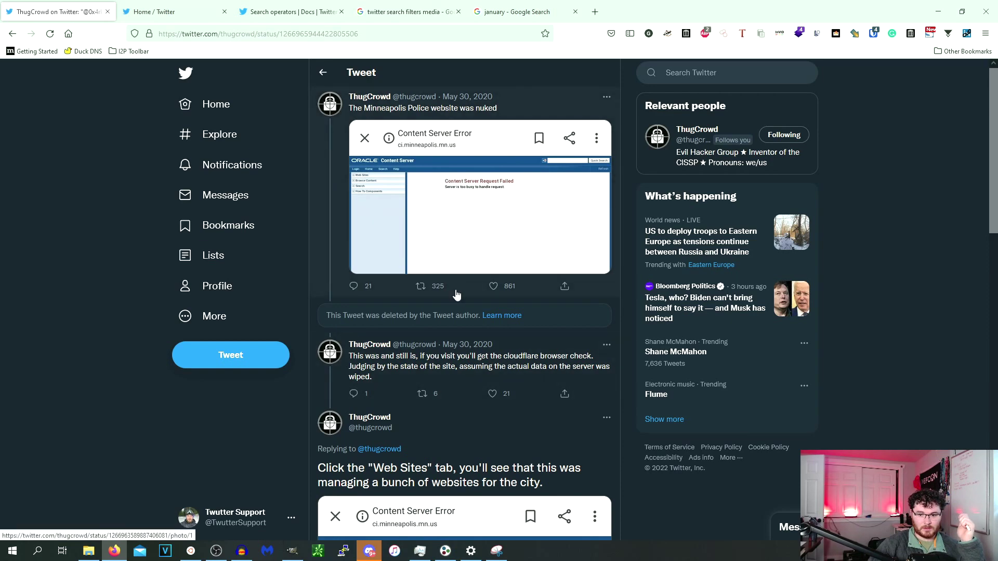
Open and read the thread reply about the lingering Cloudflare check and wiped server data
left_click(562, 364)
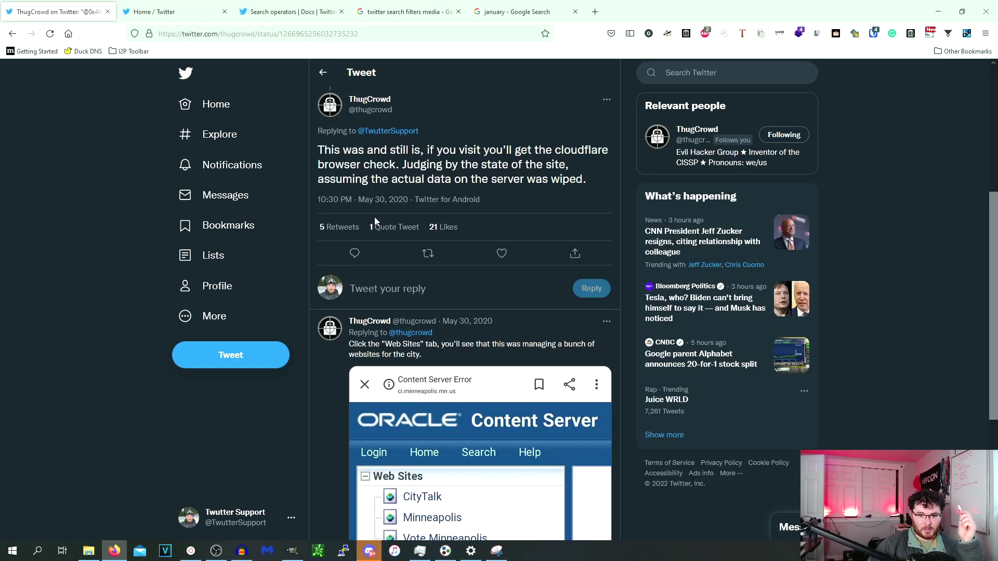
scroll(374, 217, "up", 5)
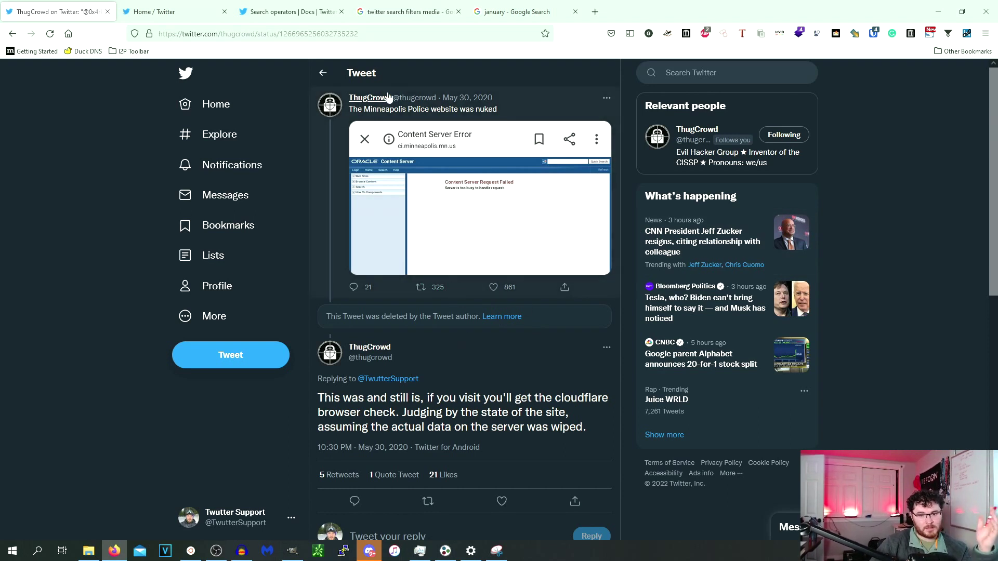
left_click(323, 74)
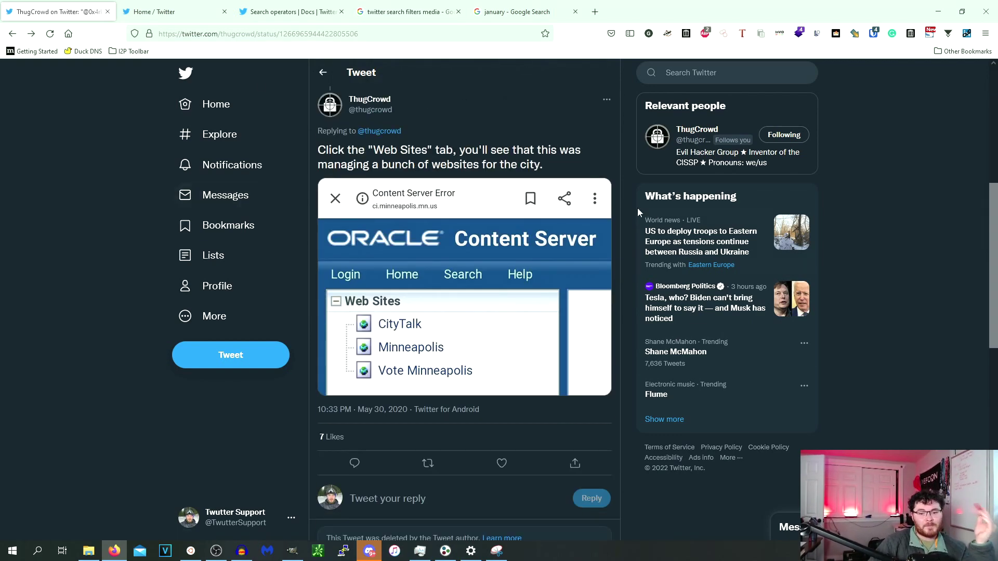
scroll(421, 299, "up", 5)
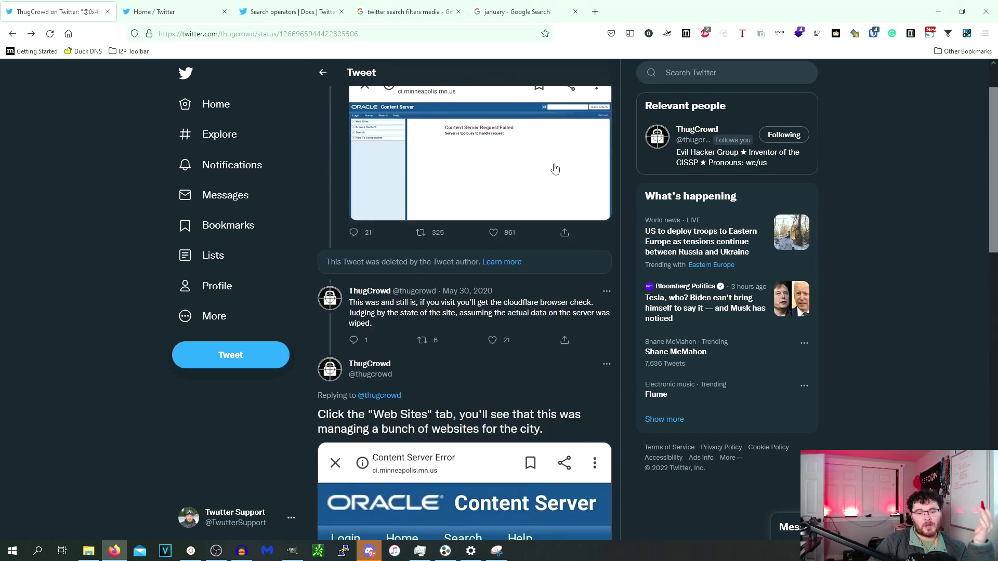
left_click(473, 306)
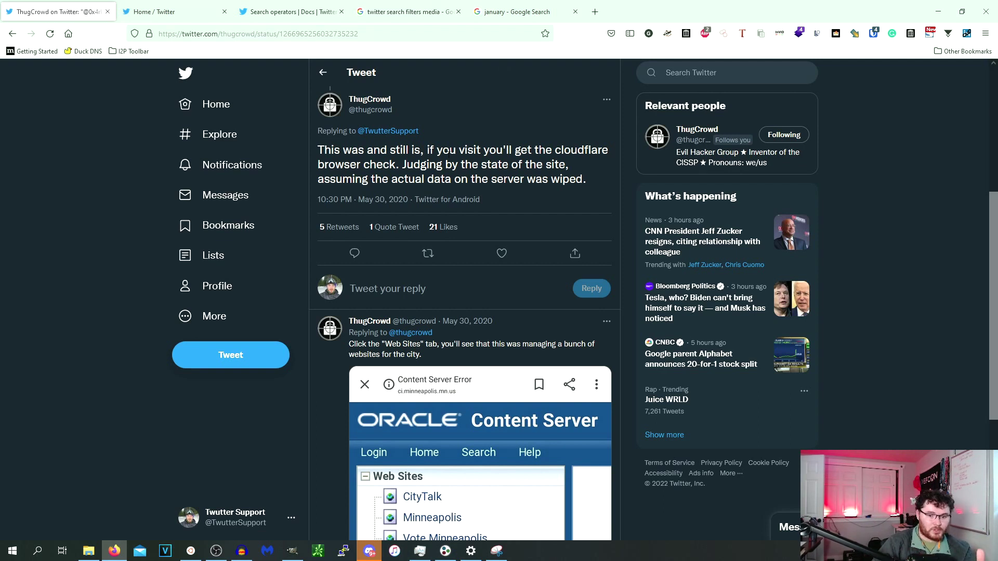
scroll(519, 240, "up", 4)
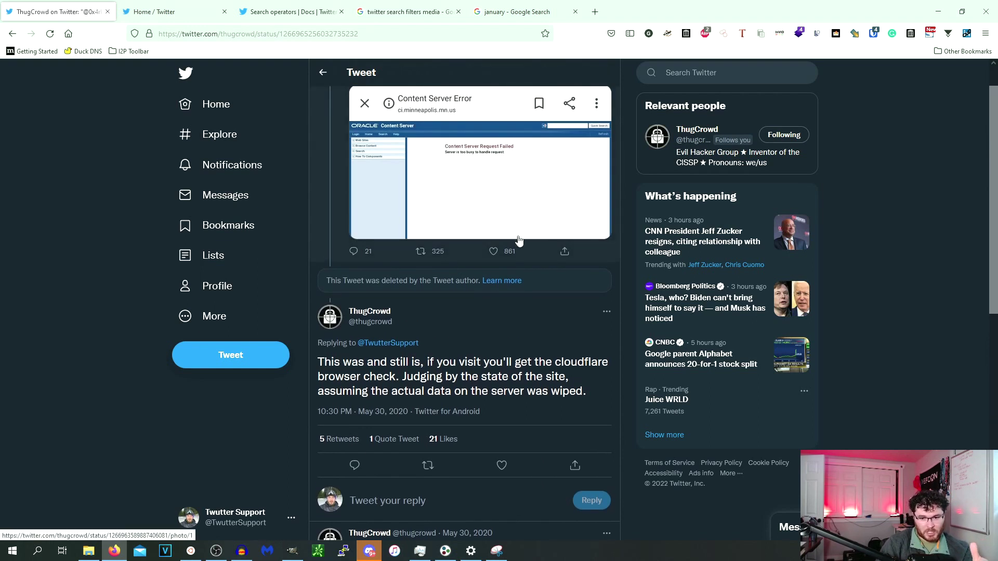
scroll(498, 243, "up", 1)
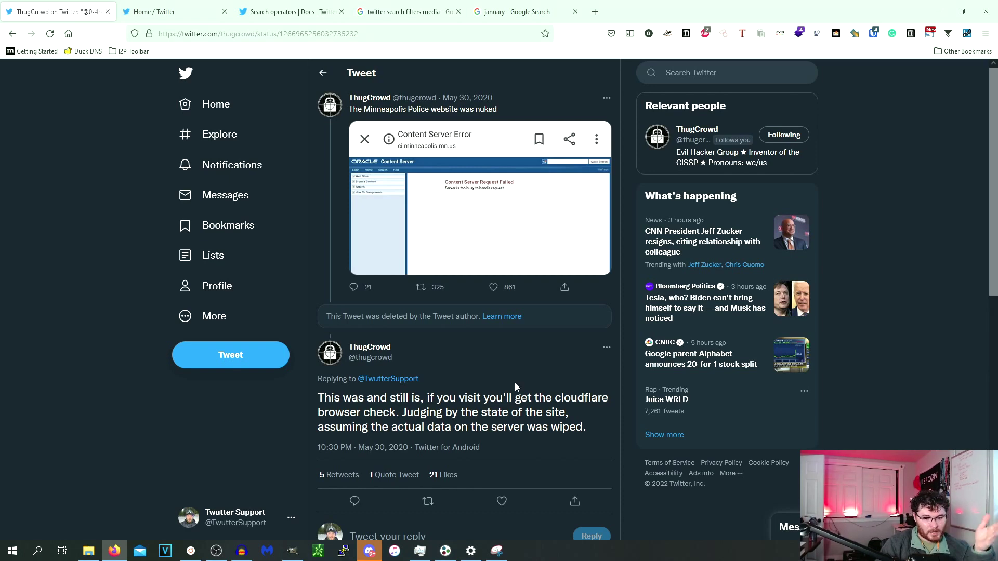
scroll(456, 344, "down", 2)
scroll(453, 293, "down", 2)
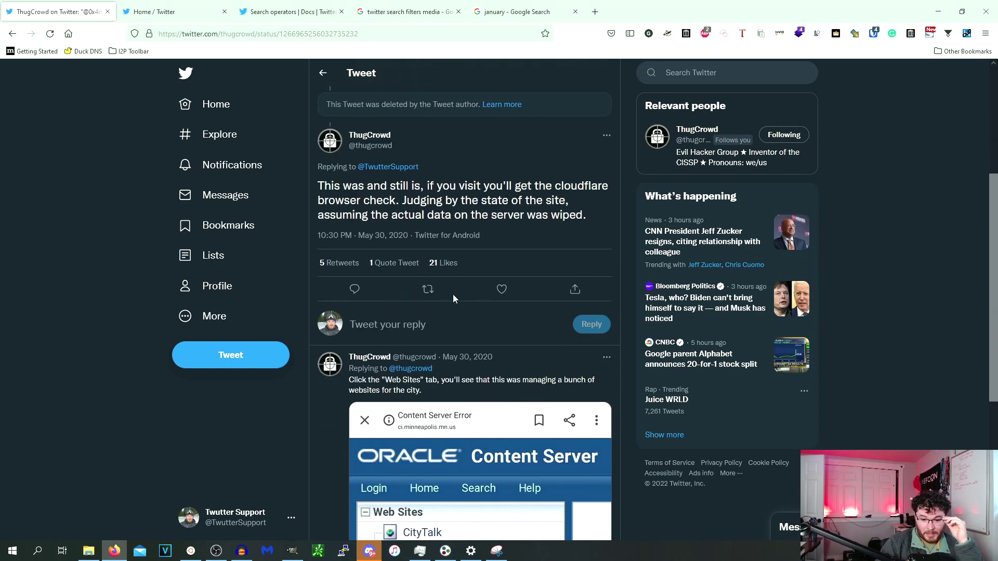